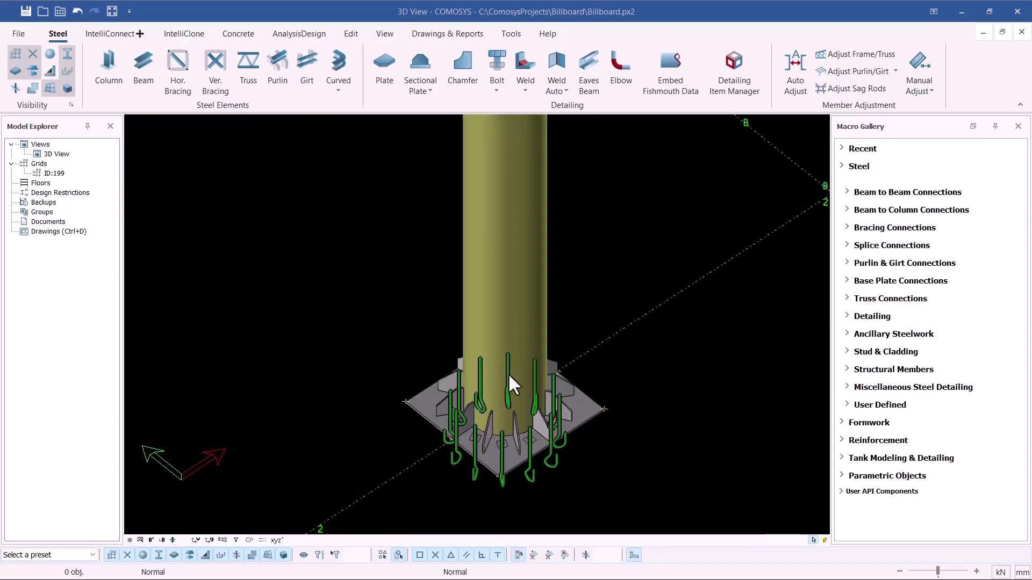
- Switch the 3D view to wireframe to expose the node at the centre of the pole's base plate
{"action": "scroll", "coordinate": [509, 376], "scroll_direction": "down", "scroll_amount": 5}
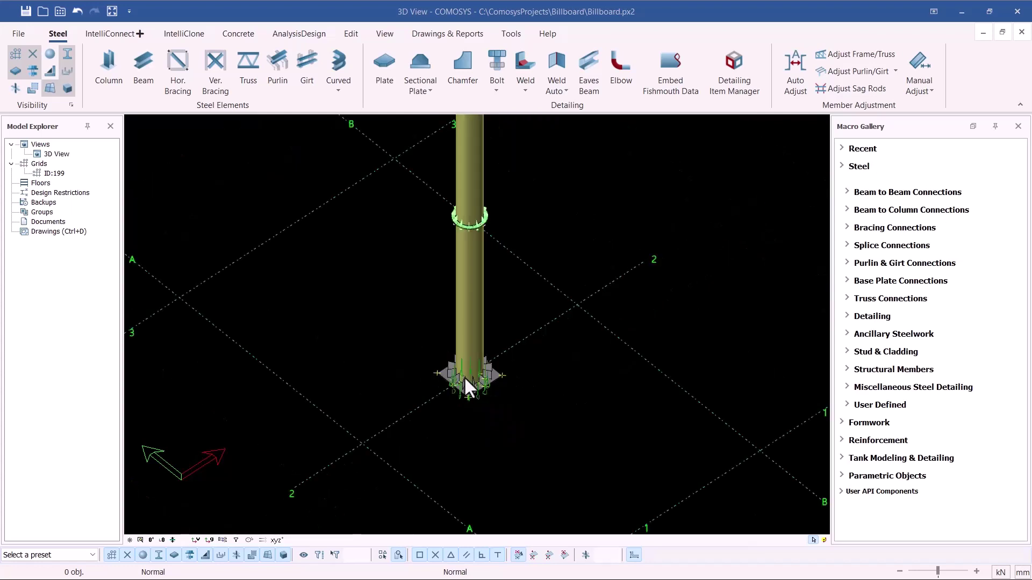
{"action": "scroll", "coordinate": [463, 377], "scroll_direction": "down", "scroll_amount": 5}
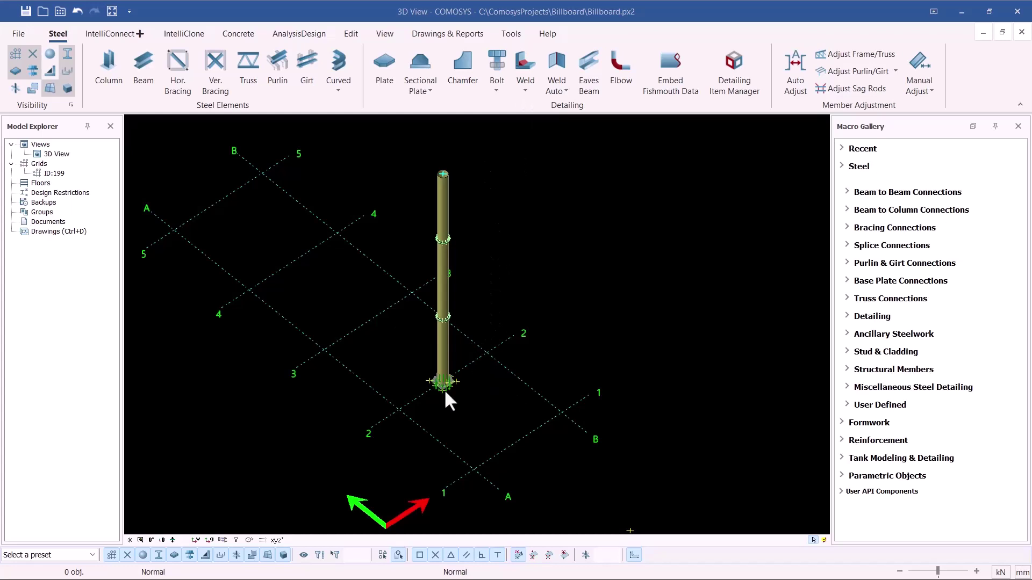
{"action": "scroll", "coordinate": [443, 389], "scroll_direction": "up", "scroll_amount": 5}
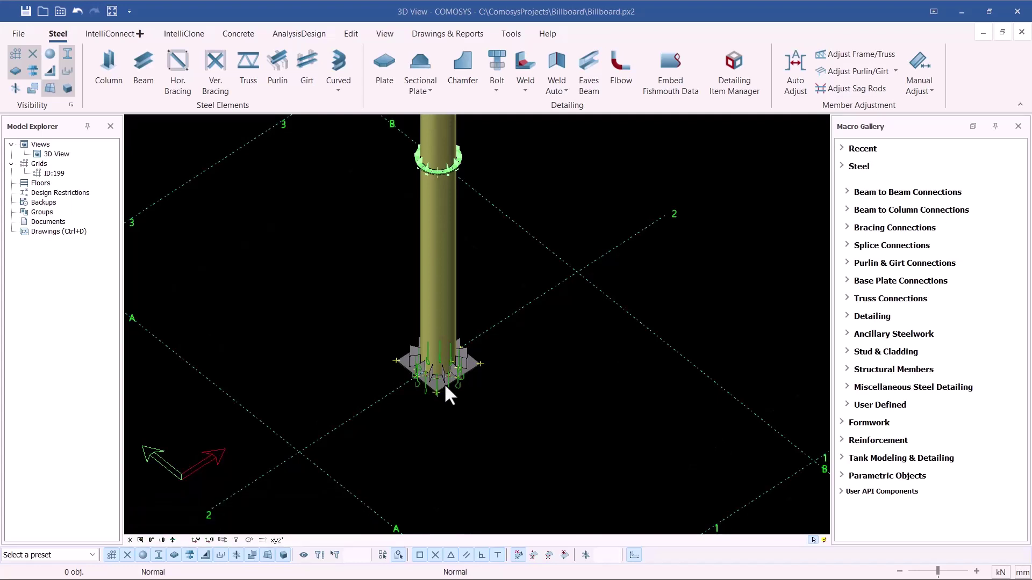
{"action": "scroll", "coordinate": [435, 415], "scroll_direction": "up", "scroll_amount": 2}
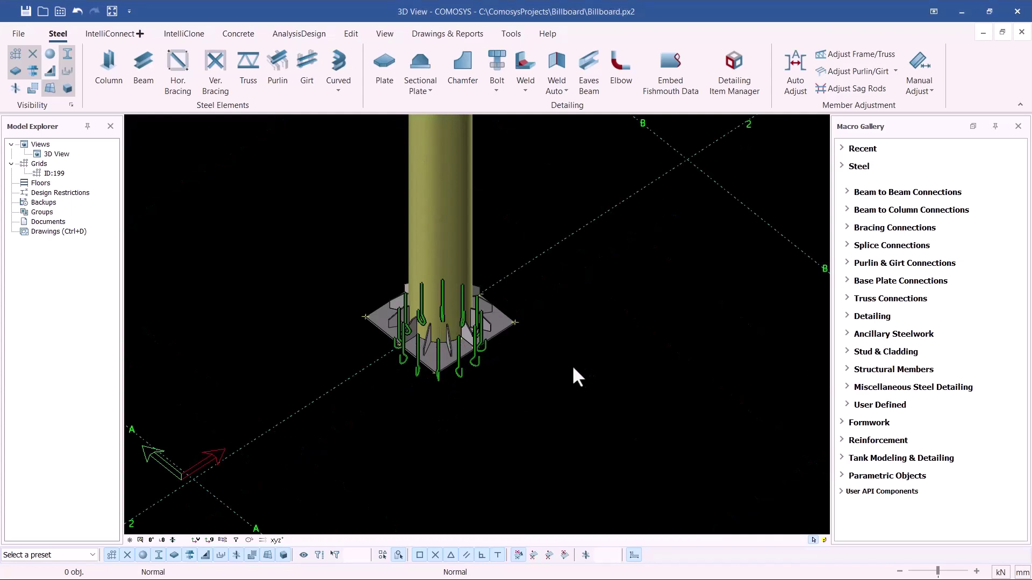
{"action": "key", "text": "w"}
{"action": "scroll", "coordinate": [453, 328], "scroll_direction": "up", "scroll_amount": 5}
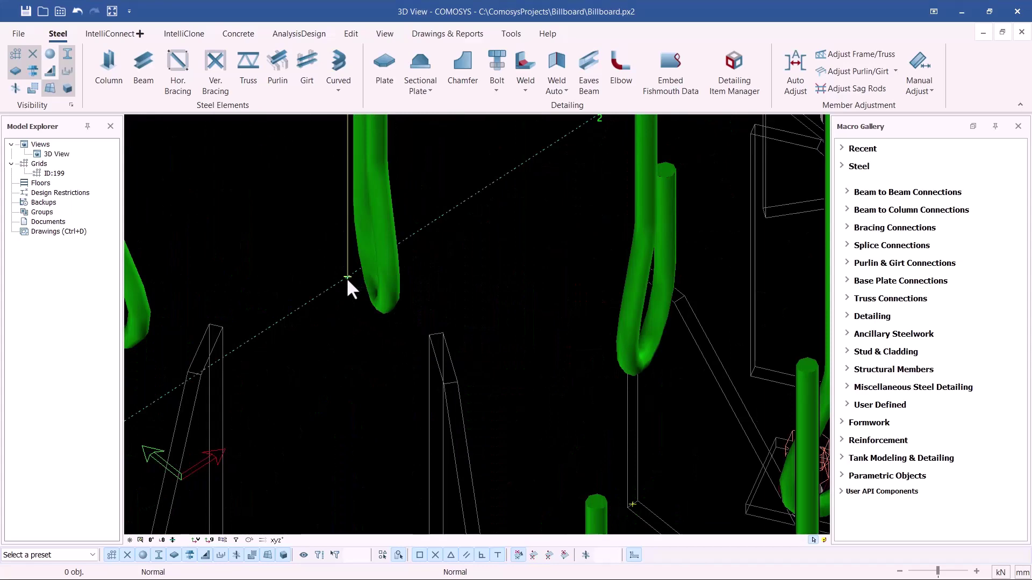
{"action": "scroll", "coordinate": [348, 278], "scroll_direction": "up", "scroll_amount": 2}
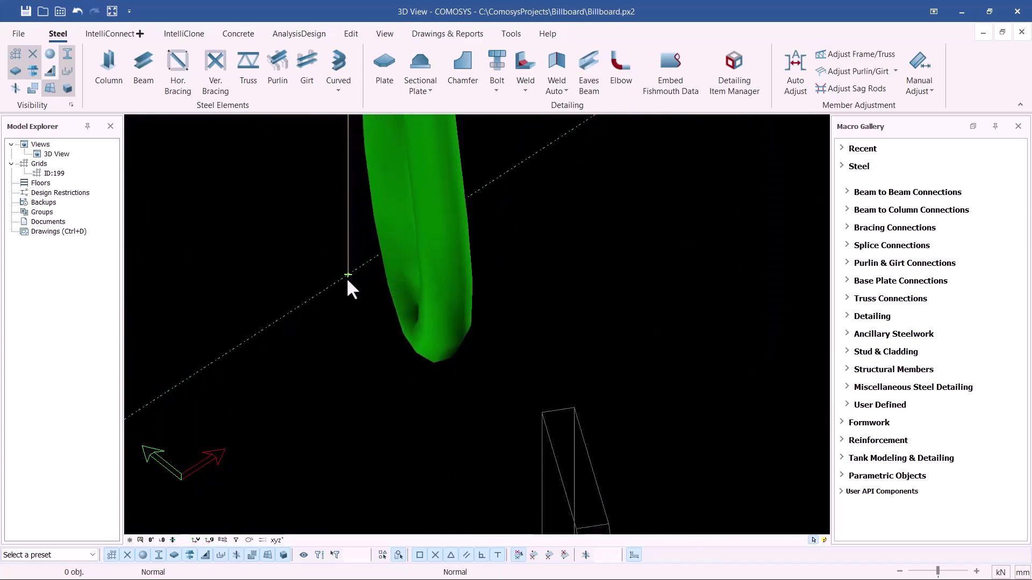
{"action": "scroll", "coordinate": [347, 279], "scroll_direction": "down", "scroll_amount": 4}
{"action": "scroll", "coordinate": [462, 301], "scroll_direction": "down", "scroll_amount": 2}
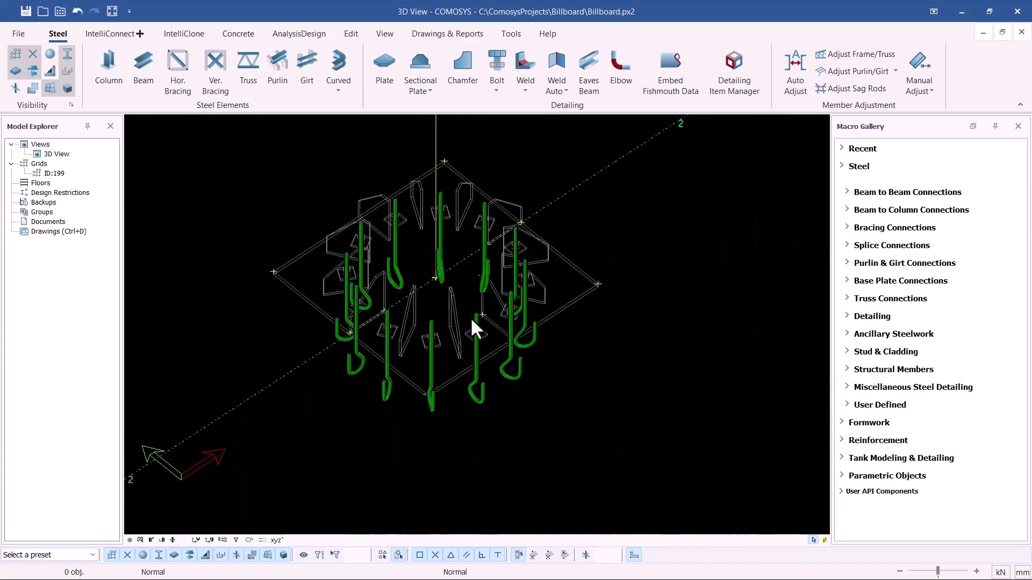
{"action": "scroll", "coordinate": [430, 277], "scroll_direction": "up", "scroll_amount": 5}
{"action": "scroll", "coordinate": [439, 290], "scroll_direction": "down", "scroll_amount": 5}
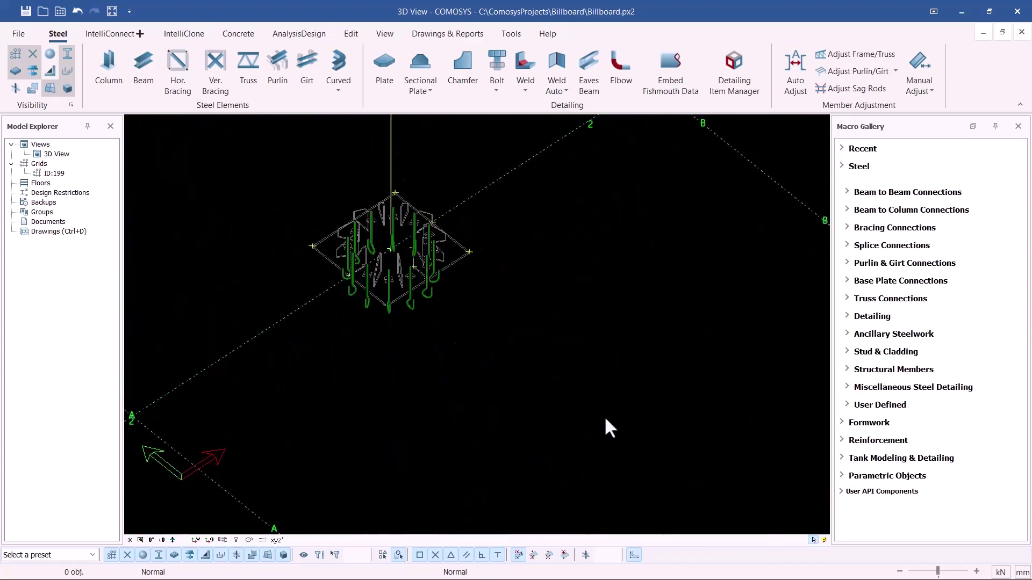
{"action": "scroll", "coordinate": [553, 383], "scroll_direction": "down", "scroll_amount": 2}
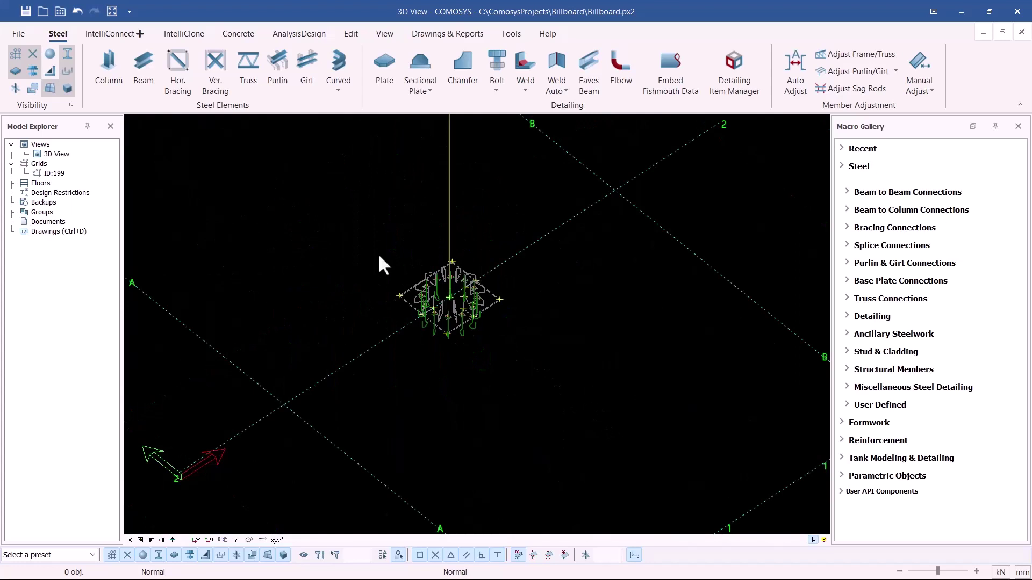
- Copy the node at the centre of the pole base linearly by -5000 mm in Y, with a count of 1
{"action": "scroll", "coordinate": [438, 299], "scroll_direction": "up", "scroll_amount": 5}
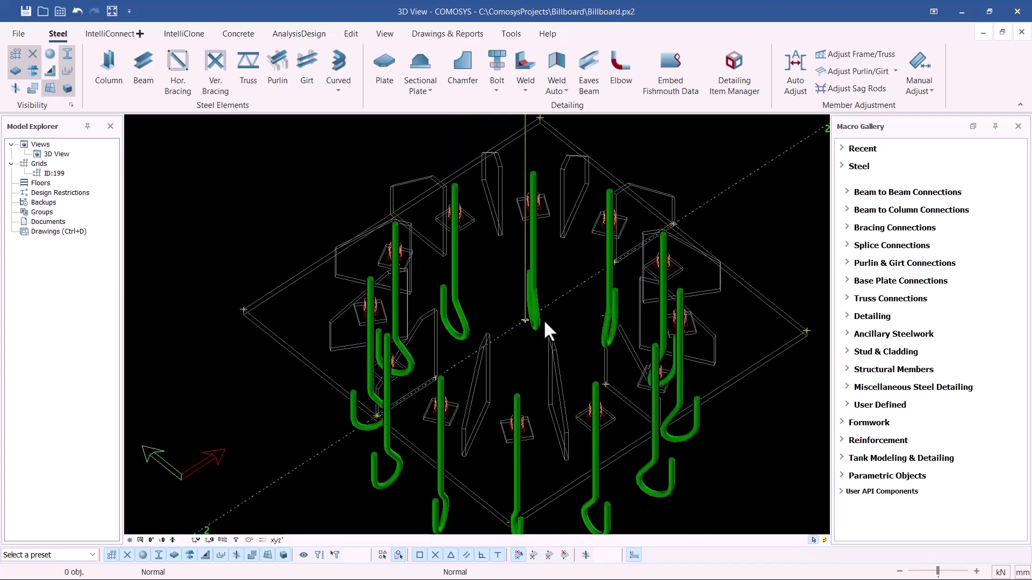
{"action": "scroll", "coordinate": [544, 319], "scroll_direction": "up", "scroll_amount": 10}
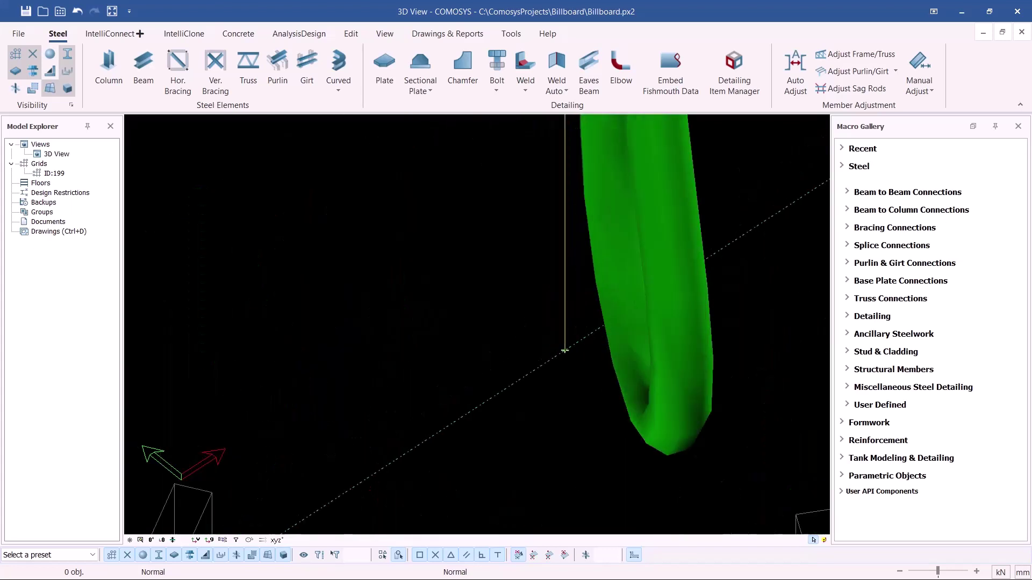
{"action": "left_click", "coordinate": [575, 354]}
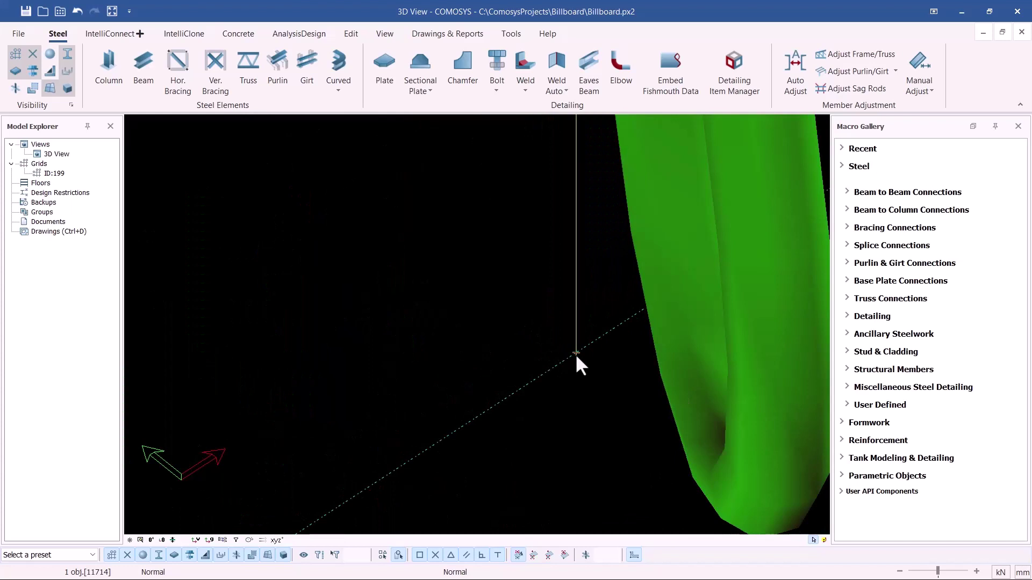
{"action": "right_click", "coordinate": [575, 354]}
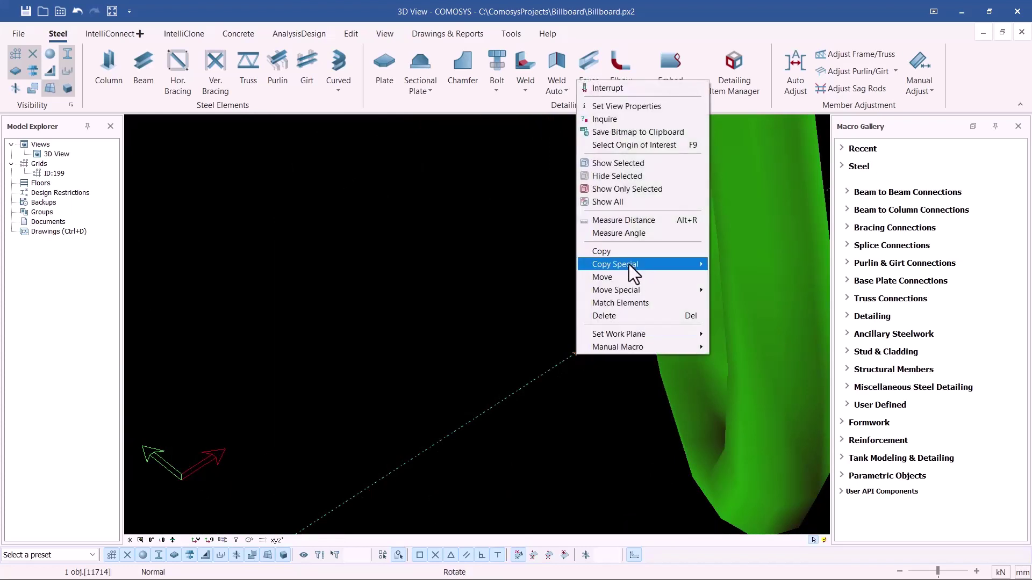
{"action": "mouse_move", "coordinate": [629, 265]}
{"action": "left_click", "coordinate": [733, 263]}
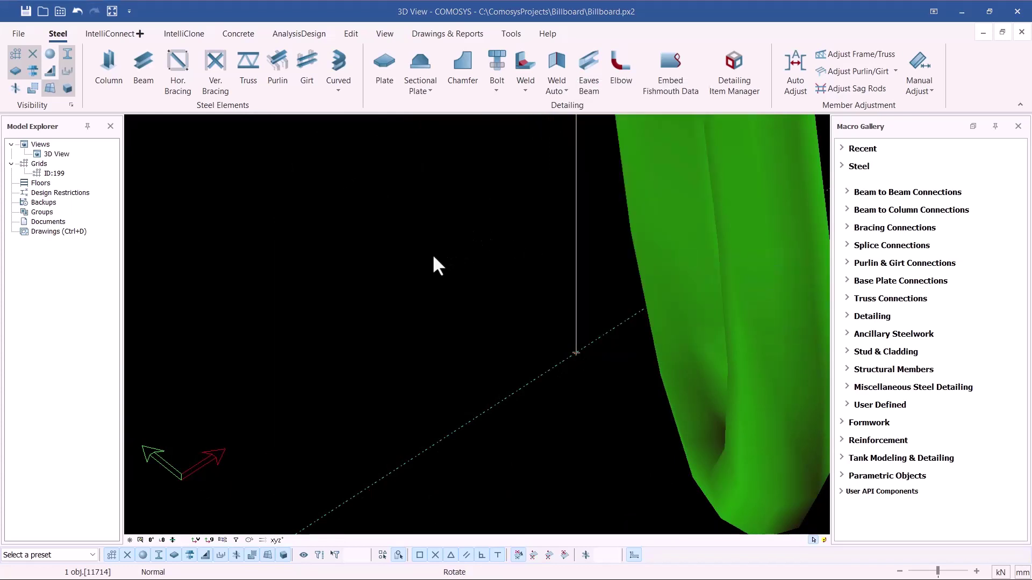
{"action": "scroll", "coordinate": [453, 269], "scroll_direction": "down", "scroll_amount": 5}
{"action": "scroll", "coordinate": [453, 263], "scroll_direction": "down", "scroll_amount": 5}
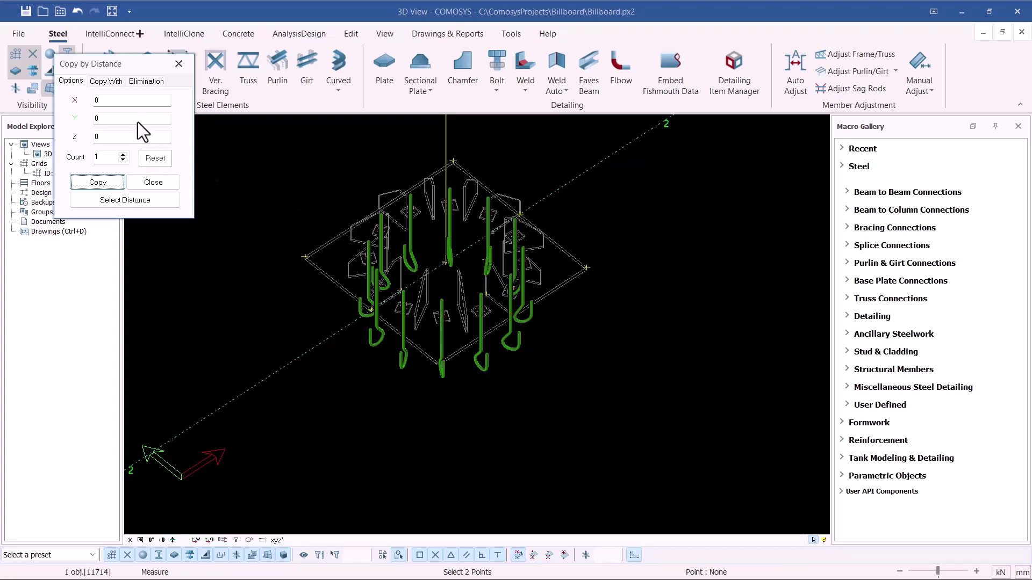
{"action": "left_click", "coordinate": [96, 118]}
{"action": "type", "text": "5000"}
{"action": "left_click", "coordinate": [94, 119]}
{"action": "type", "text": "-"}
{"action": "left_click", "coordinate": [97, 183]}
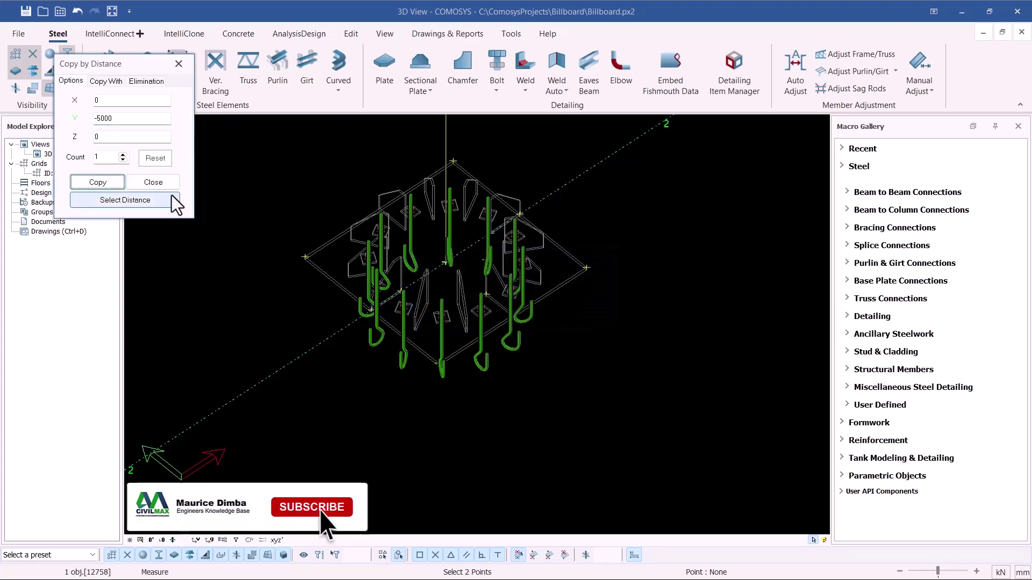
{"action": "left_click", "coordinate": [161, 184]}
- Copy the node between grid lines 1 and 2 linearly by 10000 mm in Y, with a count of 1
{"action": "scroll", "coordinate": [346, 238], "scroll_direction": "down", "scroll_amount": 5}
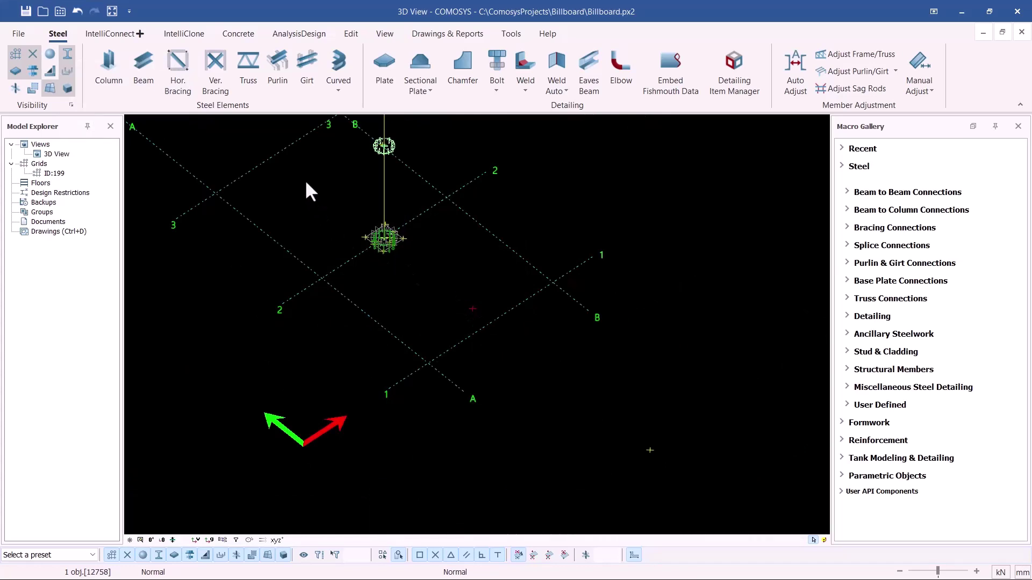
{"action": "scroll", "coordinate": [388, 229], "scroll_direction": "up", "scroll_amount": 10}
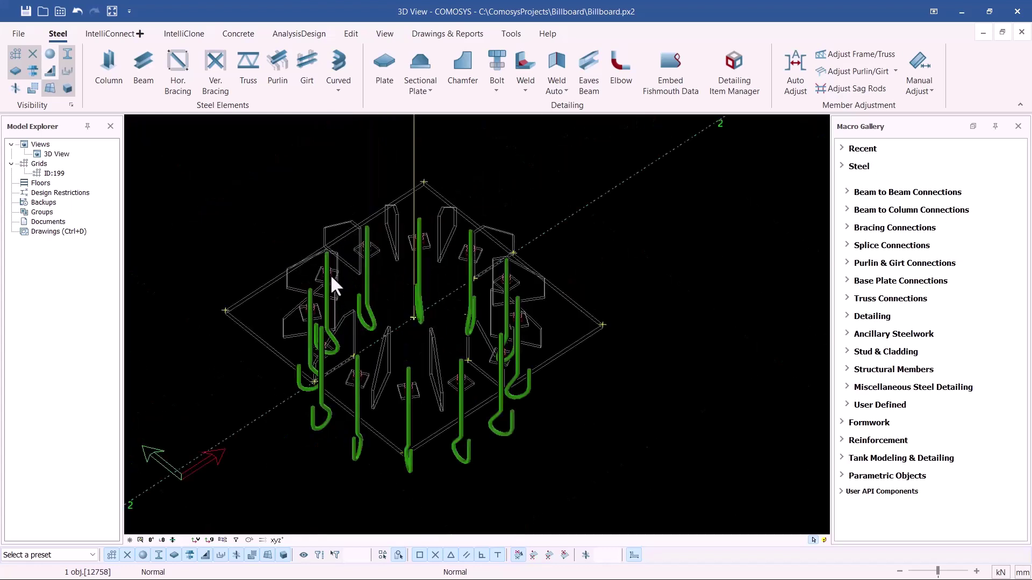
{"action": "scroll", "coordinate": [444, 330], "scroll_direction": "down", "scroll_amount": 5}
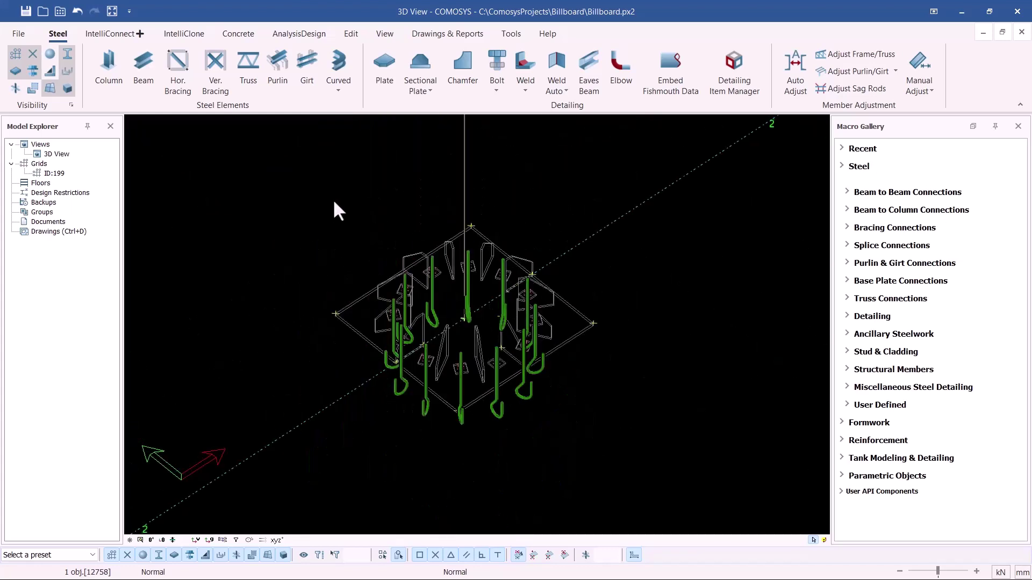
{"action": "scroll", "coordinate": [333, 182], "scroll_direction": "down", "scroll_amount": 5}
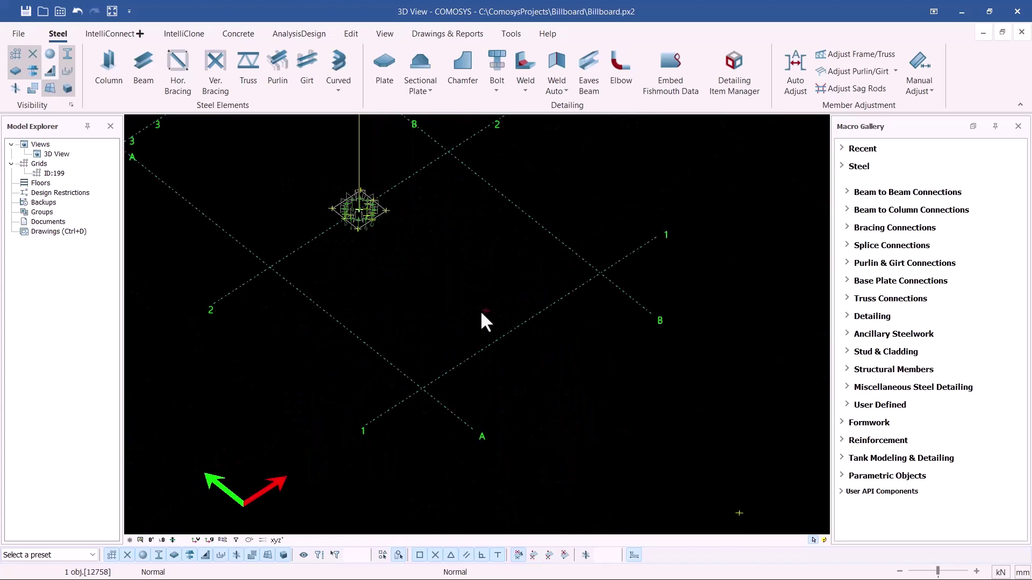
{"action": "scroll", "coordinate": [482, 315], "scroll_direction": "up", "scroll_amount": 5}
{"action": "right_click", "coordinate": [498, 311]}
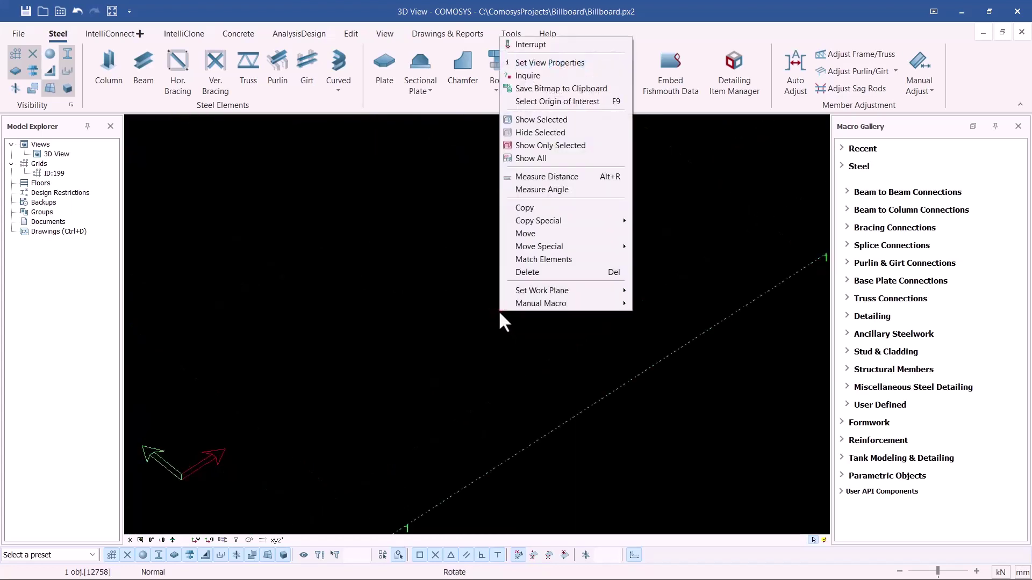
{"action": "mouse_move", "coordinate": [556, 223]}
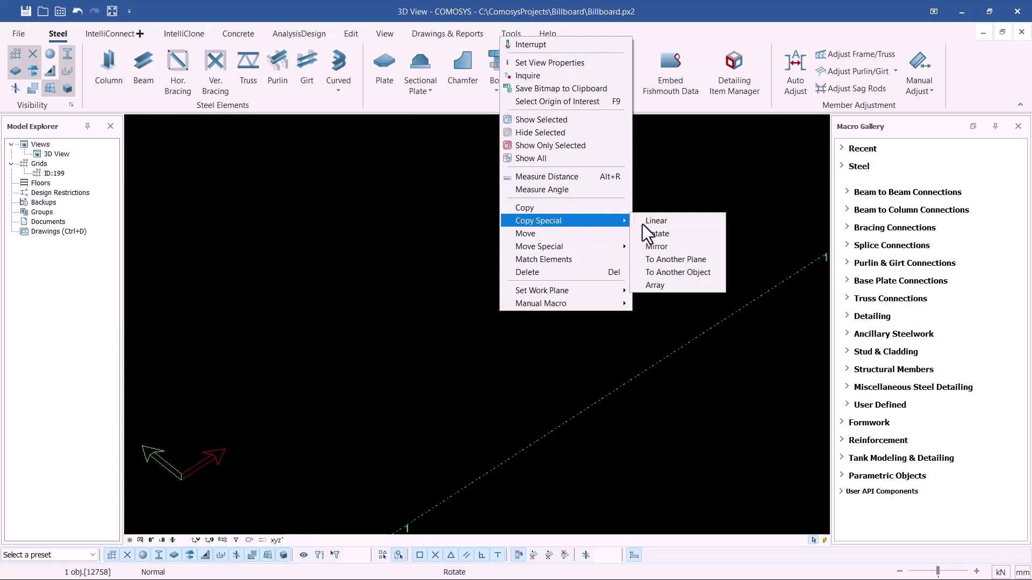
{"action": "left_click", "coordinate": [650, 221]}
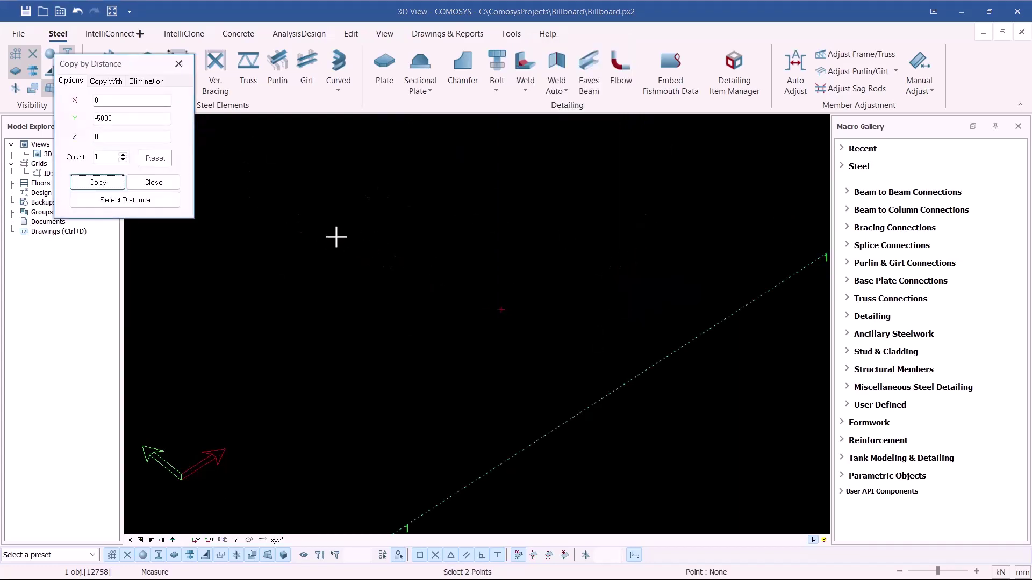
{"action": "left_click", "coordinate": [107, 118]}
{"action": "double_click", "coordinate": [91, 119]}
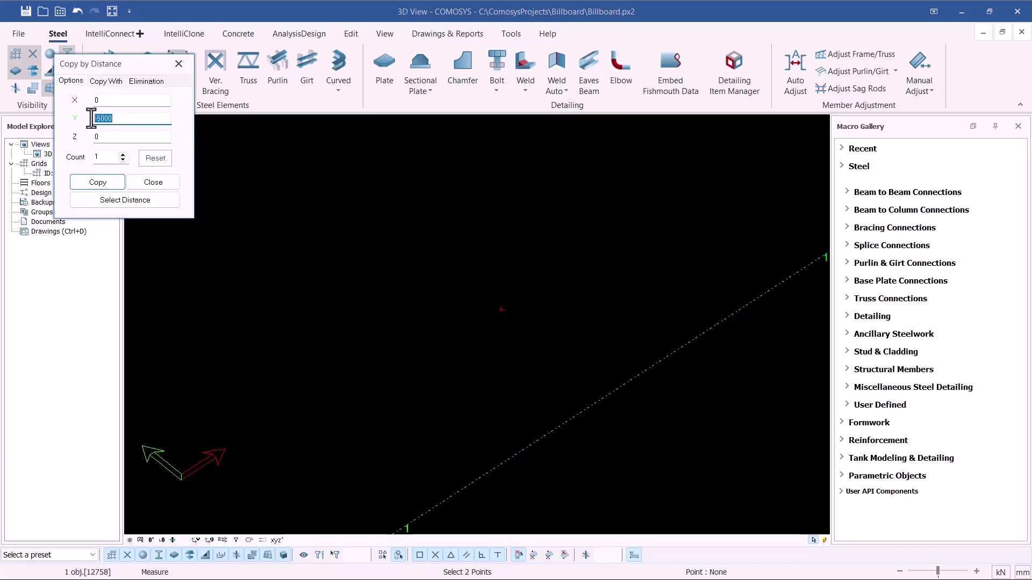
{"action": "type", "text": "10000"}
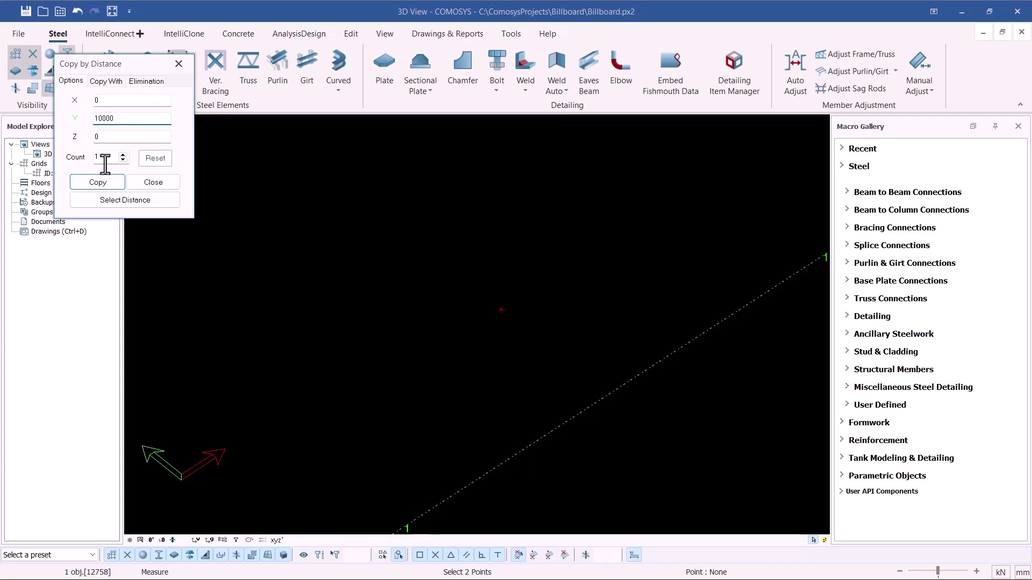
{"action": "left_click", "coordinate": [87, 183]}
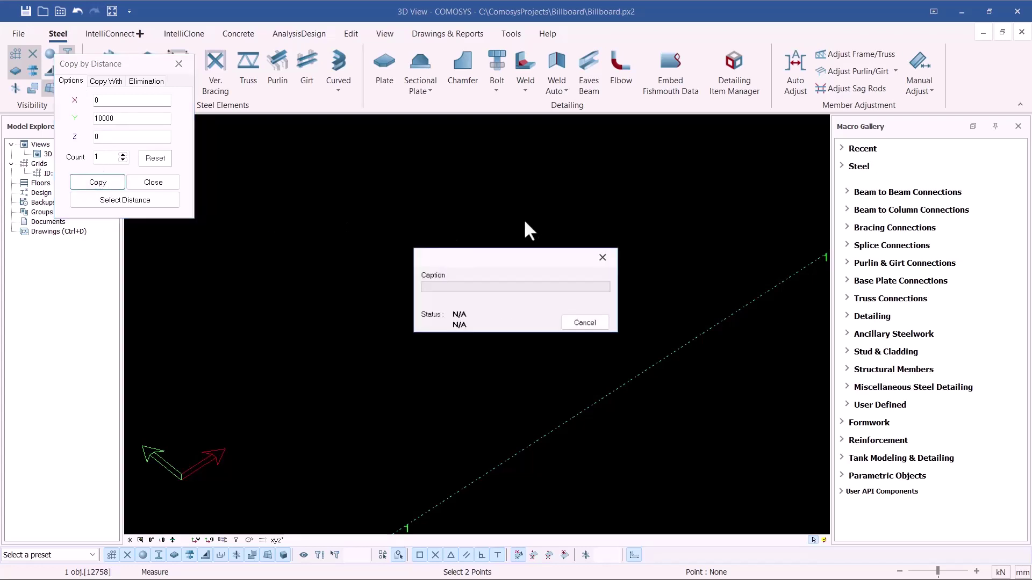
{"action": "left_click", "coordinate": [162, 186]}
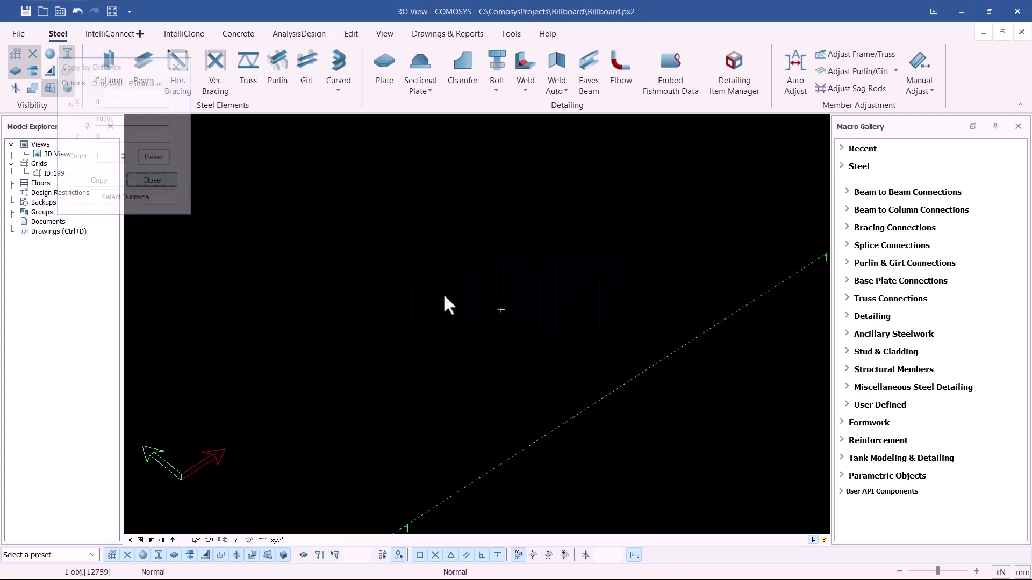
- Restore the shaded display and bring the two copied nodes on either side of the pole into view
{"action": "scroll", "coordinate": [450, 260], "scroll_direction": "up", "scroll_amount": 3}
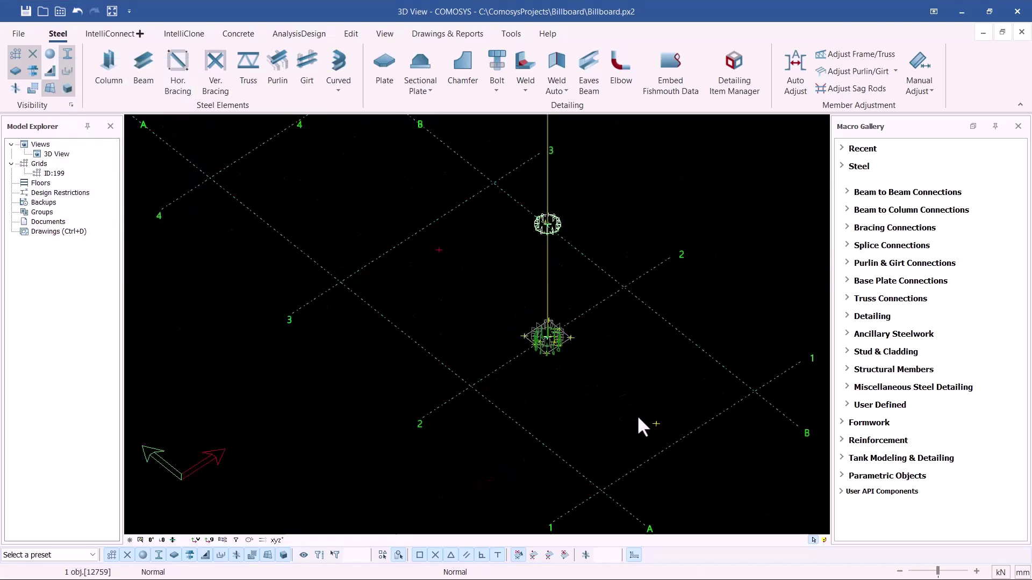
{"action": "middle_click_drag", "start_coordinate": [638, 418], "coordinate": [619, 368]}
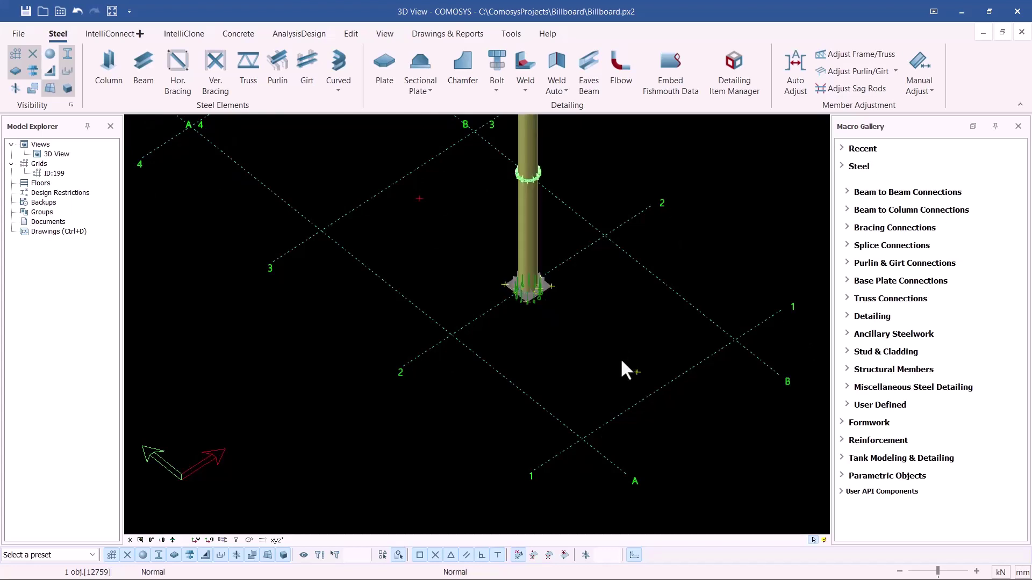
{"action": "middle_click_drag", "start_coordinate": [557, 301], "coordinate": [484, 247]}
{"action": "scroll", "coordinate": [504, 336], "scroll_direction": "down", "scroll_amount": 5}
{"action": "middle_click_drag", "start_coordinate": [504, 336], "coordinate": [578, 317], "text": "shift"}
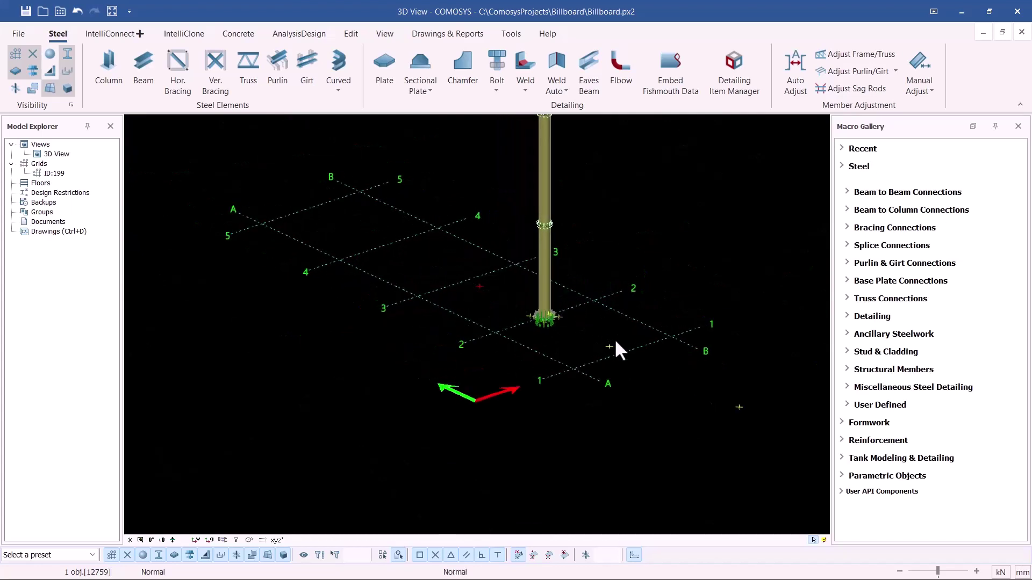
{"action": "scroll", "coordinate": [614, 340], "scroll_direction": "up", "scroll_amount": 2}
{"action": "scroll", "coordinate": [614, 340], "scroll_direction": "up", "scroll_amount": 3}
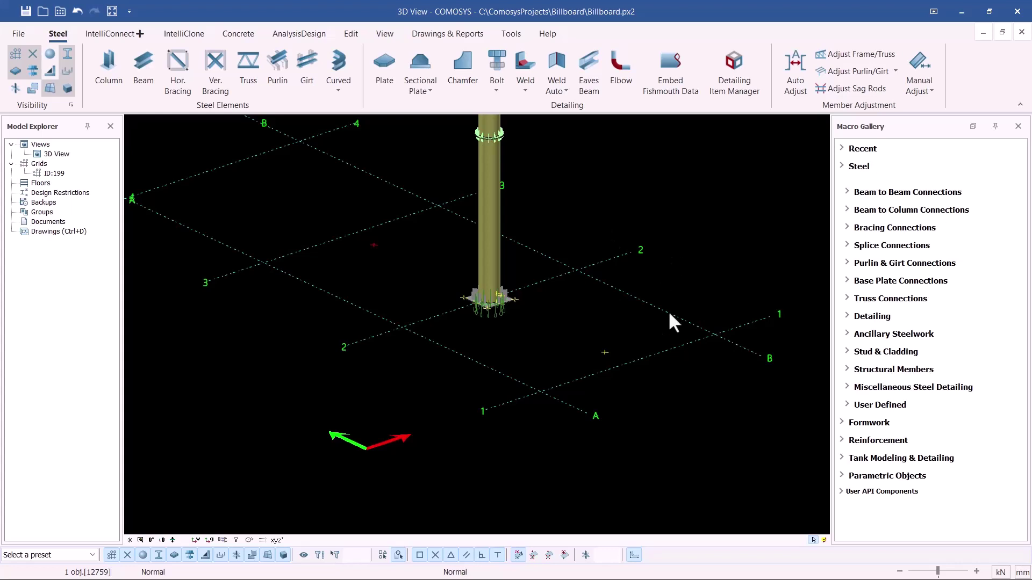
- Copy the two nodes on either side of the pole linearly by 6000 mm in Z, with a count of 1
{"action": "right_click", "coordinate": [604, 352]}
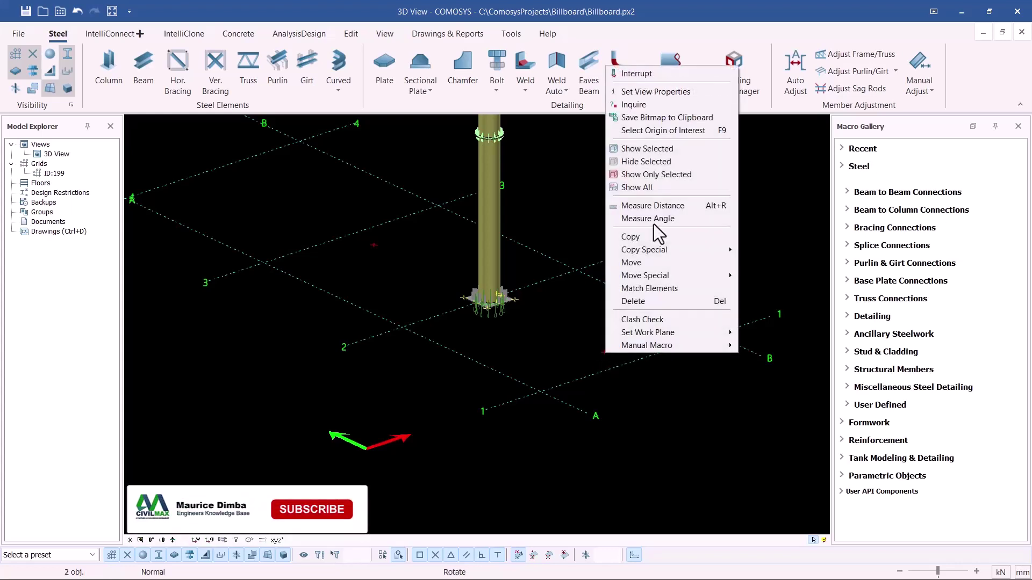
{"action": "mouse_move", "coordinate": [656, 253]}
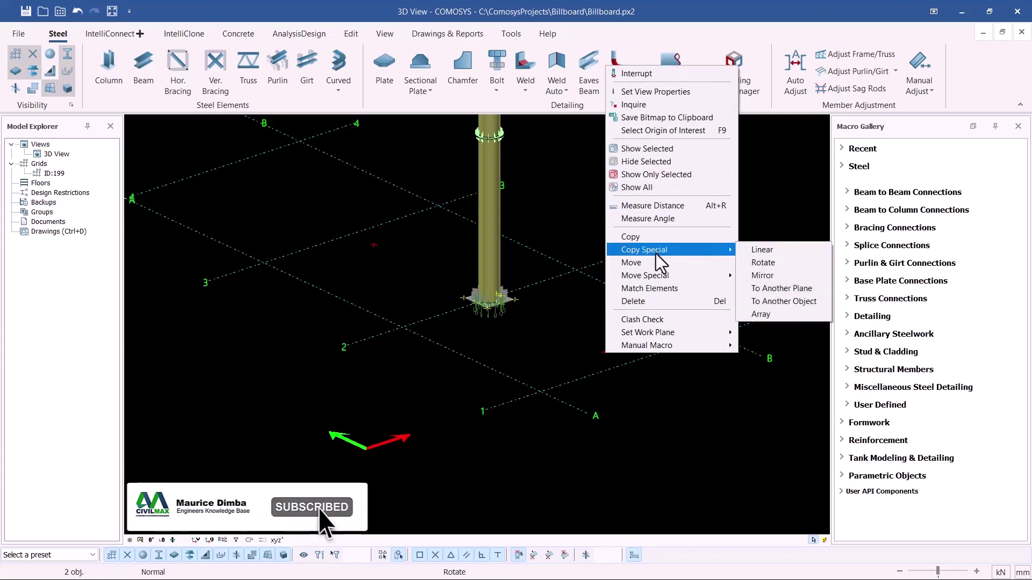
{"action": "left_click", "coordinate": [767, 254]}
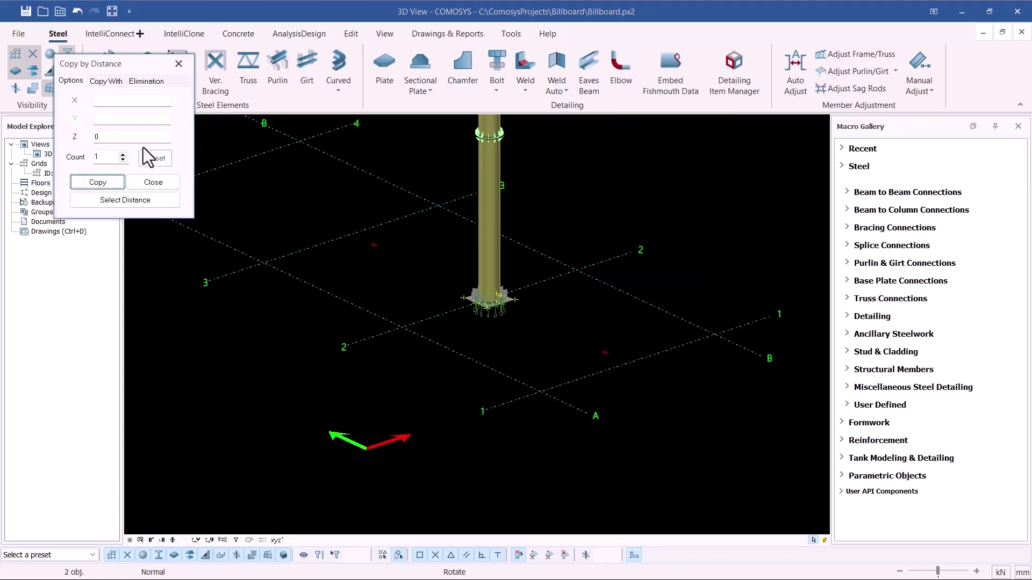
{"action": "double_click", "coordinate": [111, 137]}
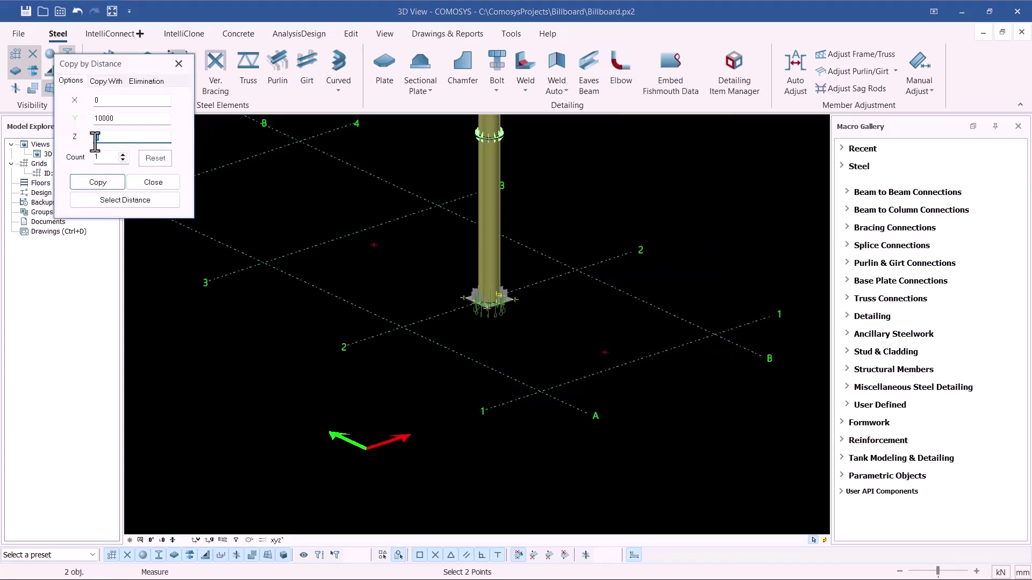
{"action": "left_click", "coordinate": [155, 158]}
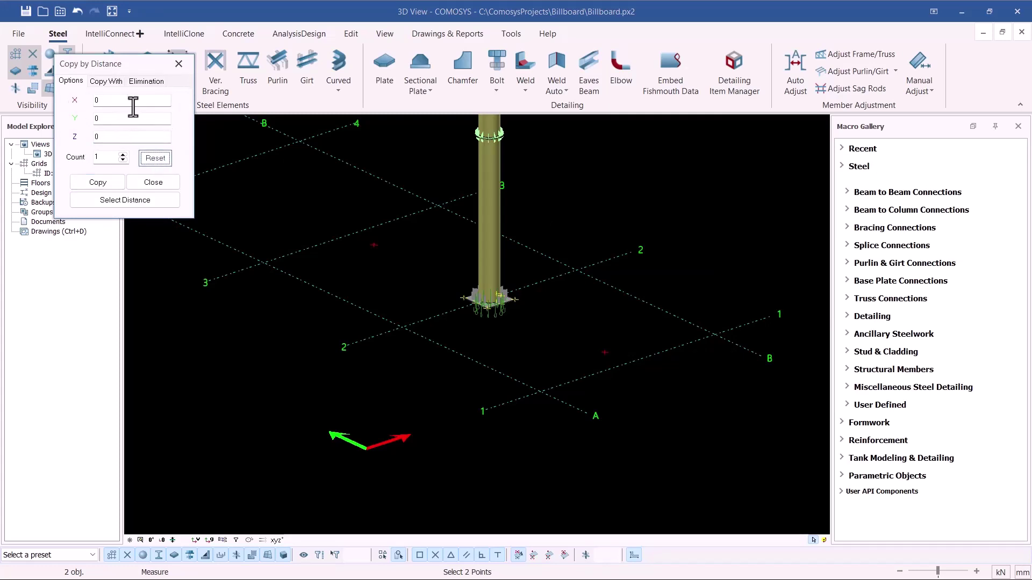
{"action": "double_click", "coordinate": [92, 137]}
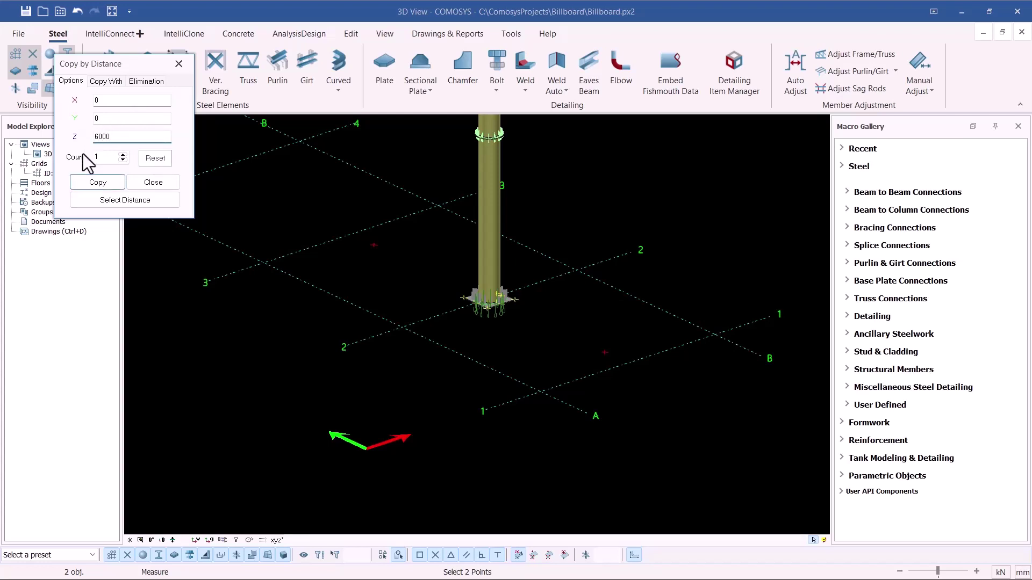
{"action": "left_click", "coordinate": [97, 182]}
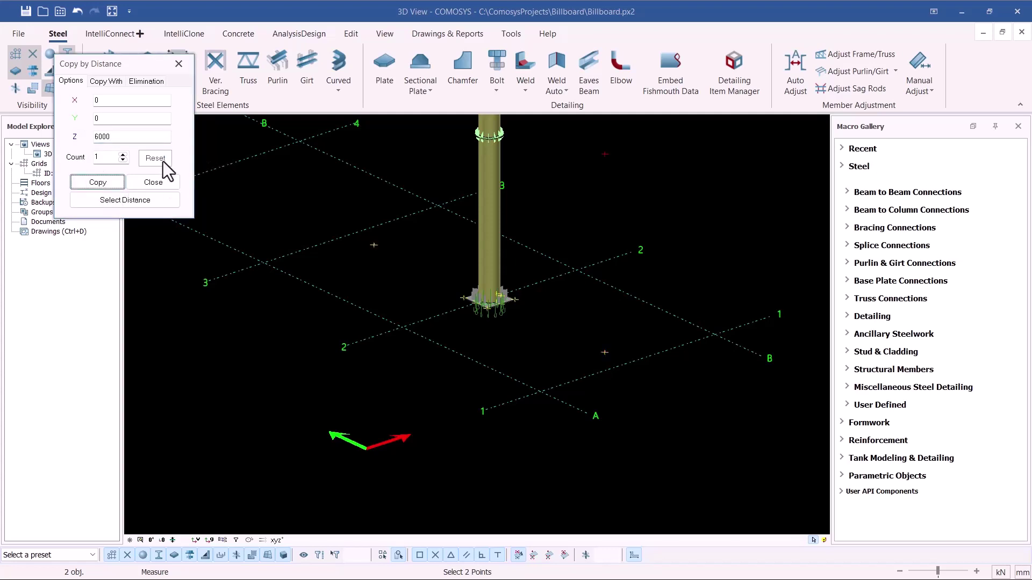
{"action": "left_click", "coordinate": [162, 184]}
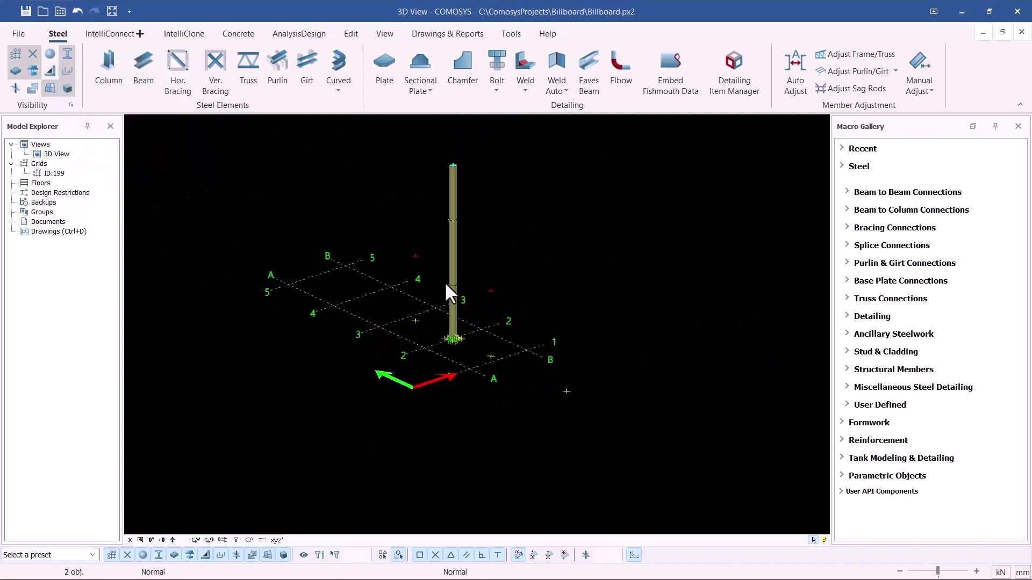
- Delete the two base-level nodes on either side of the pole
{"action": "scroll", "coordinate": [451, 292], "scroll_direction": "up", "scroll_amount": 3}
{"action": "left_click", "coordinate": [540, 451]}
{"action": "left_click", "coordinate": [447, 365]}
{"action": "key", "text": "Delete"}
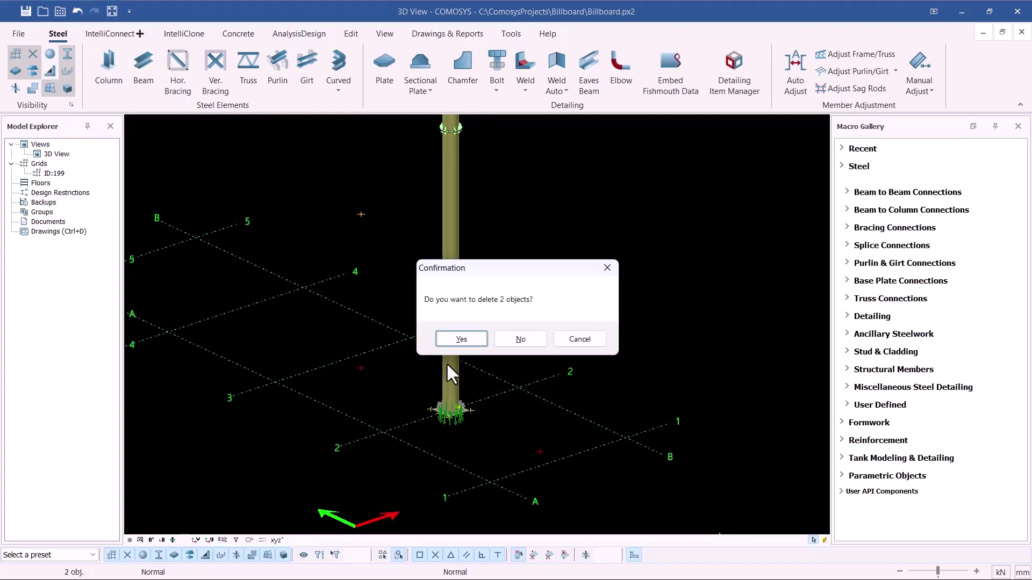
{"action": "left_click", "coordinate": [459, 338]}
- Copy the two raised nodes linearly by 12000 mm in Z, with a count of 1
{"action": "left_click", "coordinate": [540, 297]}
{"action": "left_click", "coordinate": [361, 214]}
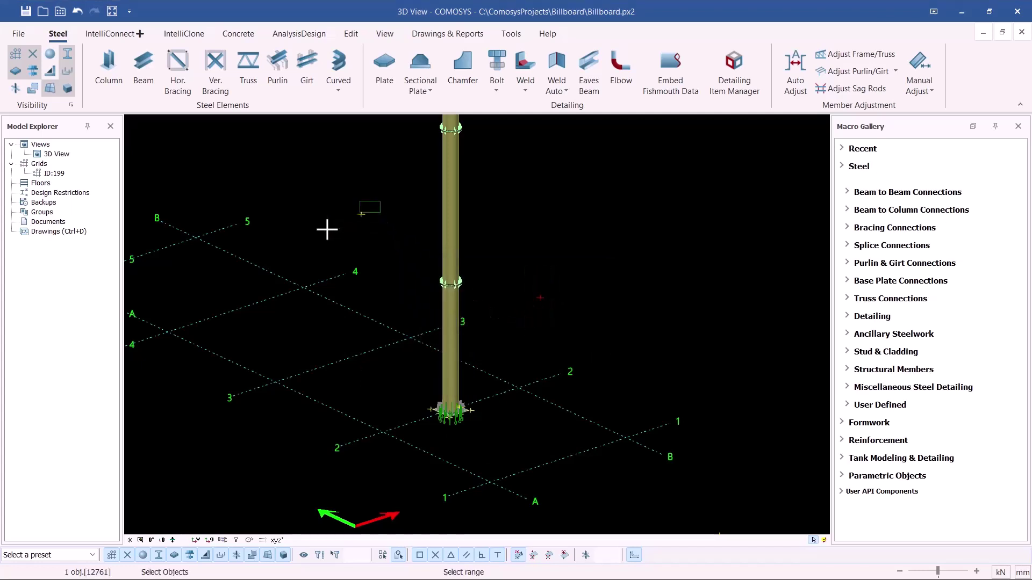
{"action": "right_click", "coordinate": [541, 300]}
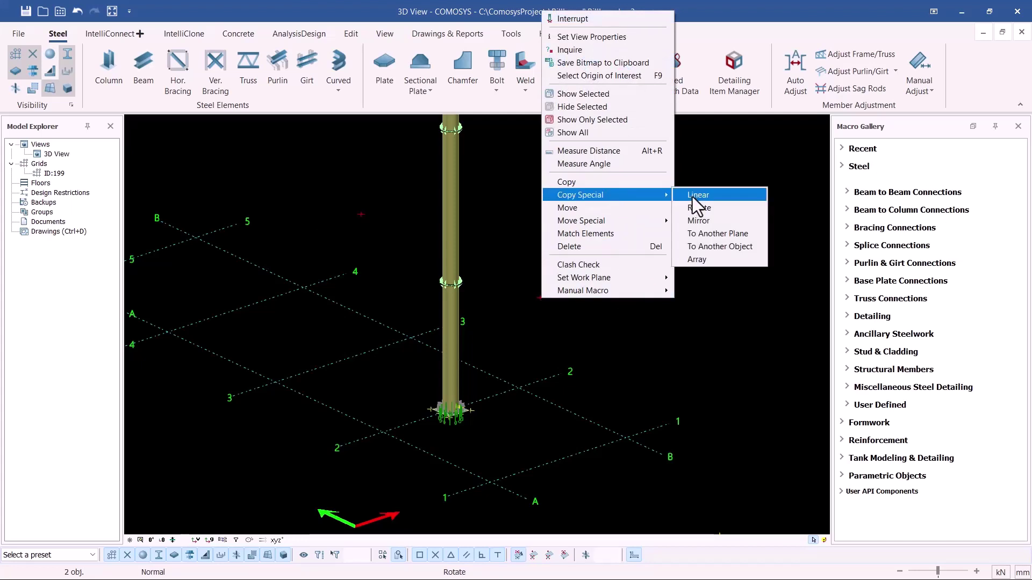
{"action": "left_click", "coordinate": [230, 144]}
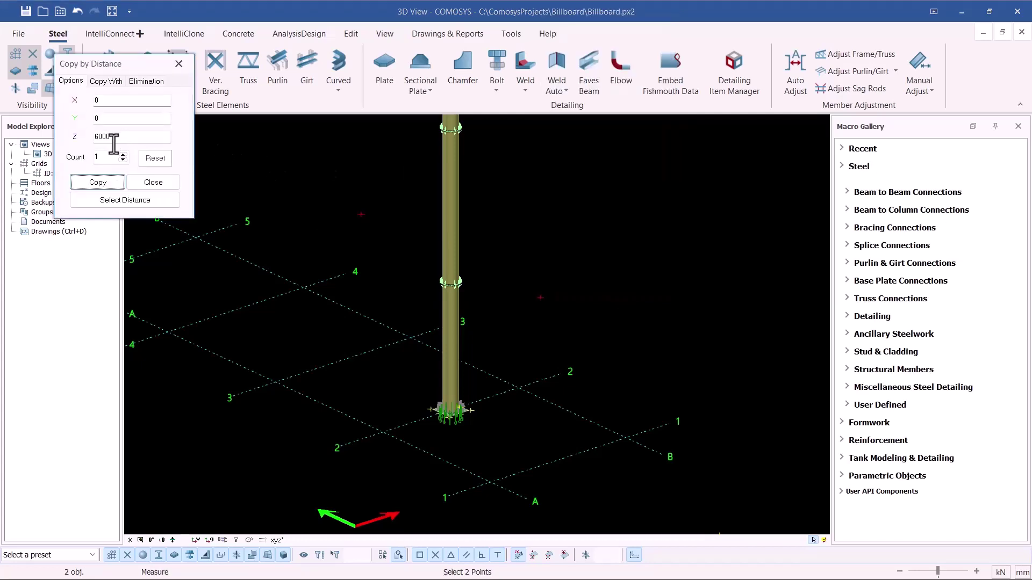
{"action": "type", "text": "12000"}
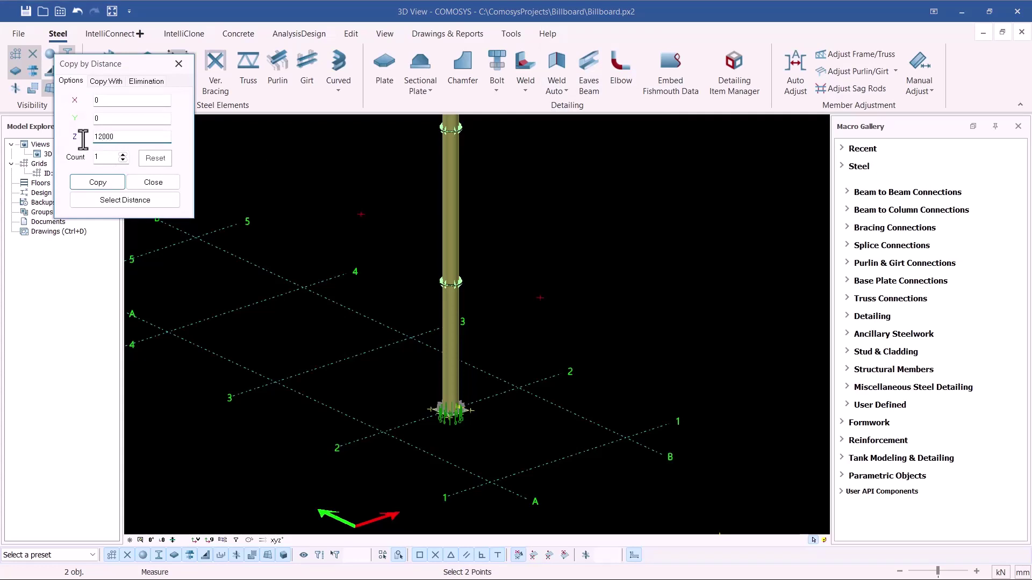
{"action": "left_click", "coordinate": [95, 182]}
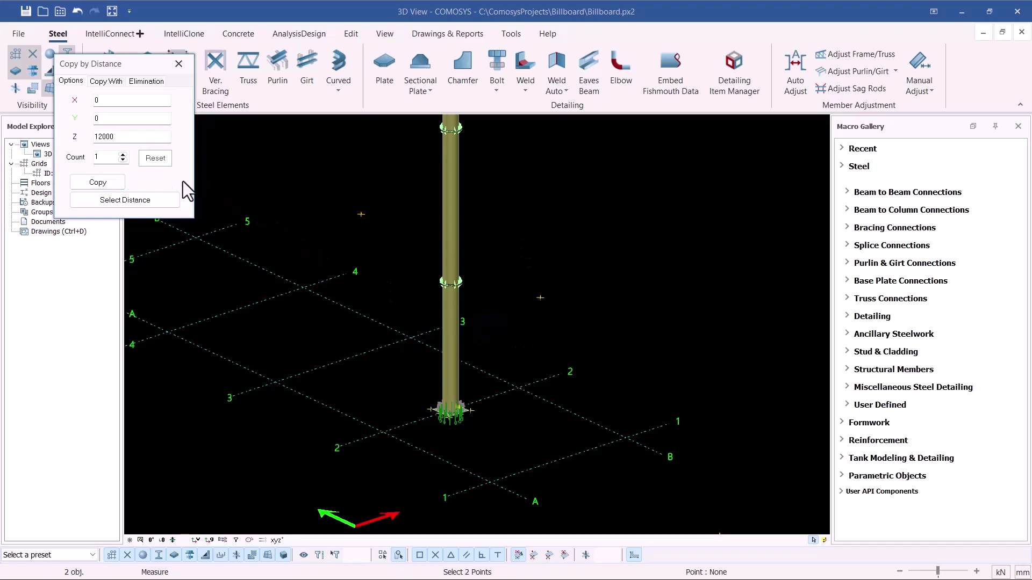
{"action": "key", "text": "Escape"}
{"action": "scroll", "coordinate": [473, 285], "scroll_direction": "down", "scroll_amount": 3}
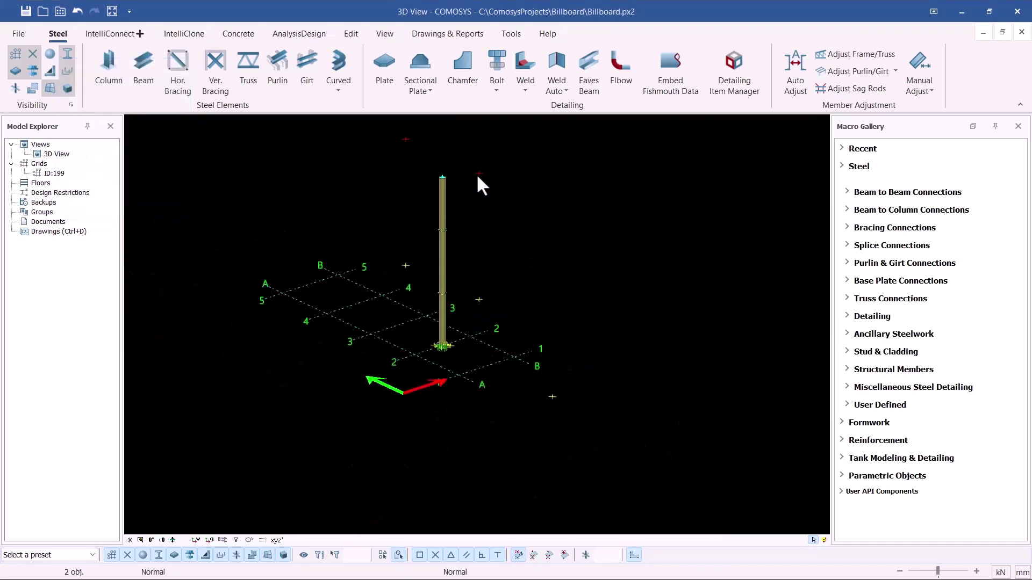
{"action": "scroll", "coordinate": [477, 177], "scroll_direction": "up", "scroll_amount": 2}
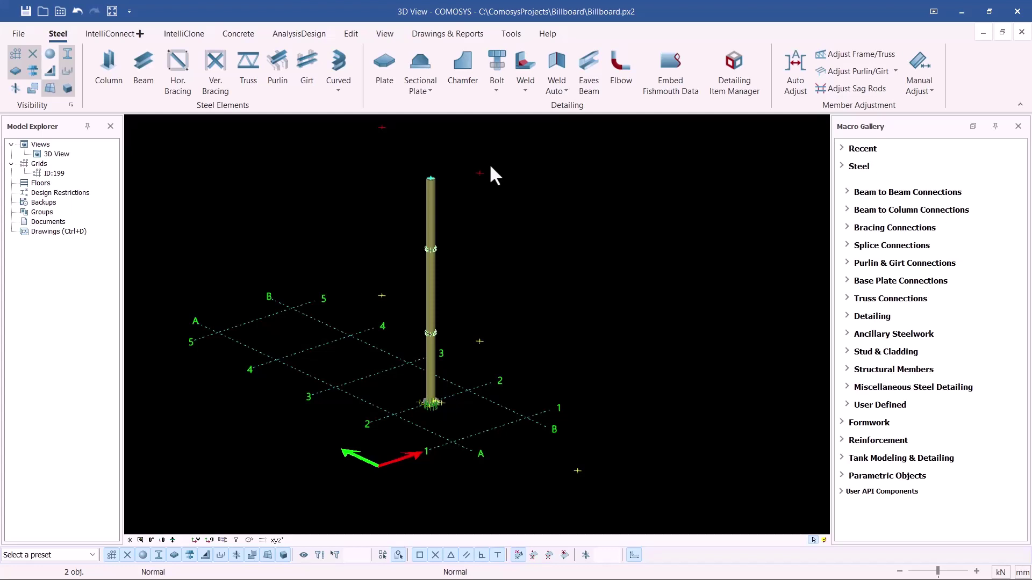
- Undo the vertical node copies and the deletion of the two base-level nodes
{"action": "left_click", "coordinate": [76, 11]}
{"action": "scroll", "coordinate": [448, 384], "scroll_direction": "up", "scroll_amount": 4}
{"action": "scroll", "coordinate": [410, 299], "scroll_direction": "down", "scroll_amount": 6}
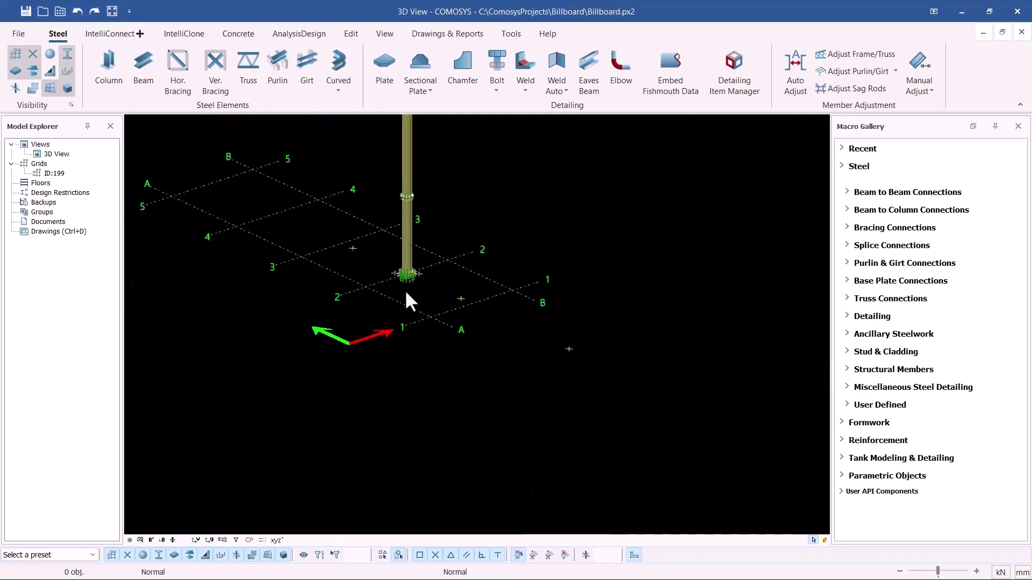
- Copy the node between grid lines 1 and 2 linearly by -200 mm in X, with a count of 1
{"action": "middle_click_drag", "start_coordinate": [404, 289], "coordinate": [389, 301]}
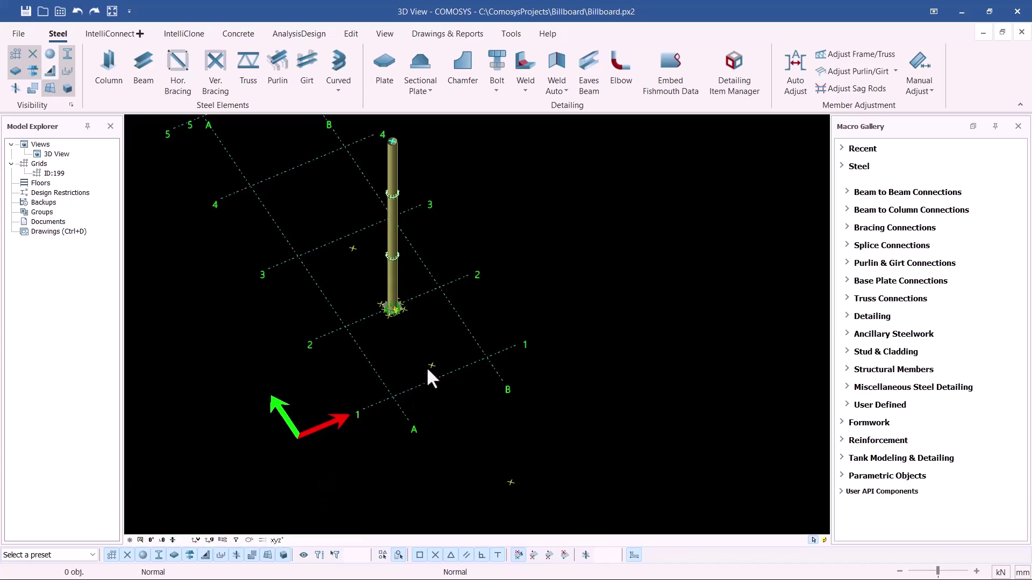
{"action": "scroll", "coordinate": [427, 367], "scroll_direction": "up", "scroll_amount": 2}
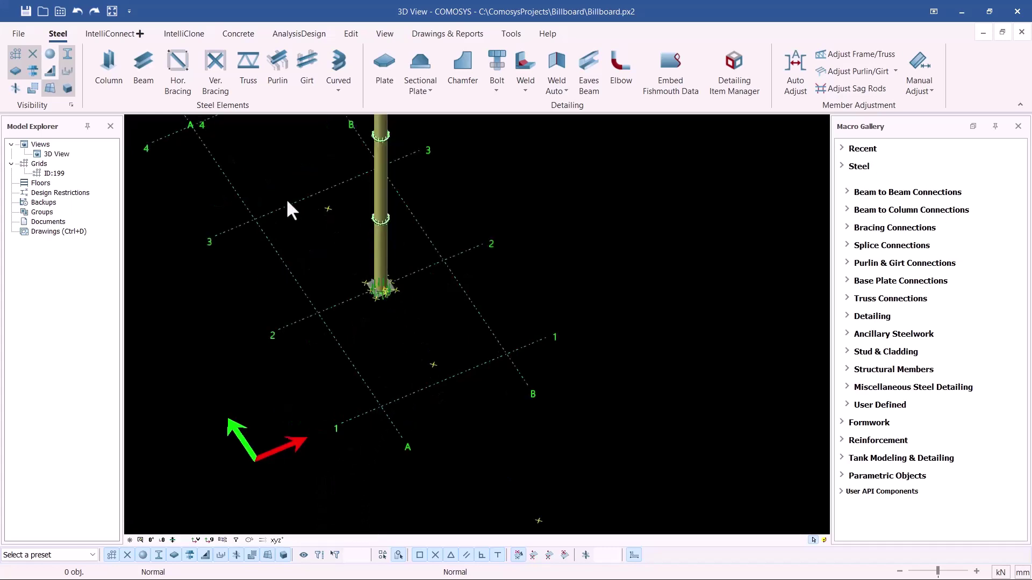
{"action": "scroll", "coordinate": [433, 376], "scroll_direction": "up", "scroll_amount": 2}
{"action": "left_click", "coordinate": [434, 368]}
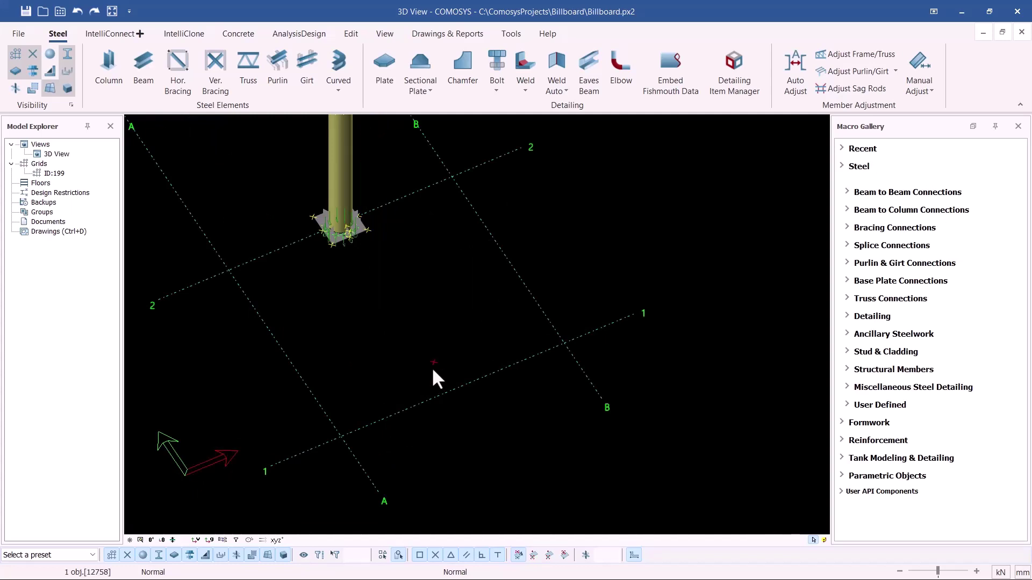
{"action": "right_click", "coordinate": [433, 369]}
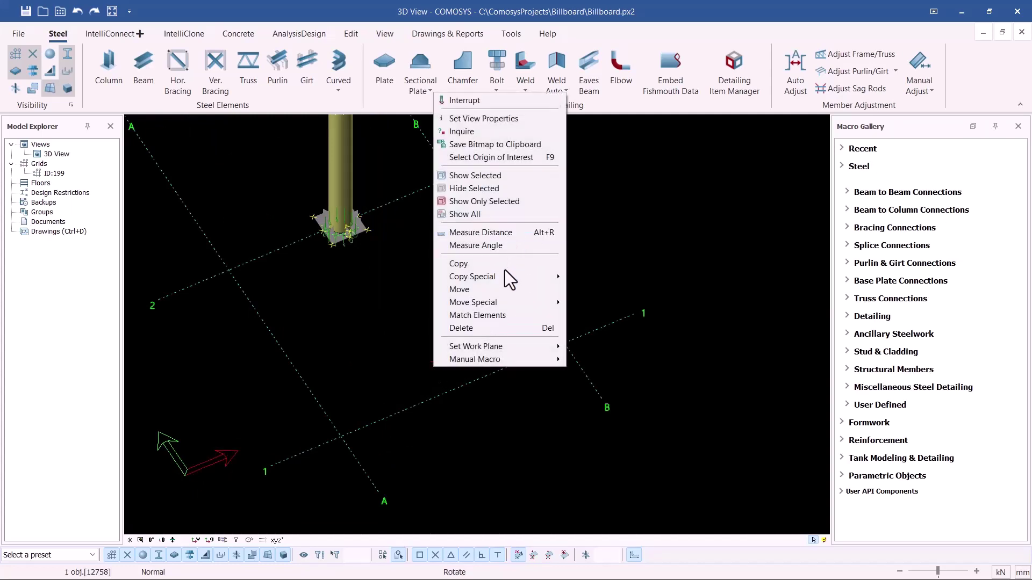
{"action": "mouse_move", "coordinate": [502, 279]}
{"action": "left_click", "coordinate": [583, 277]}
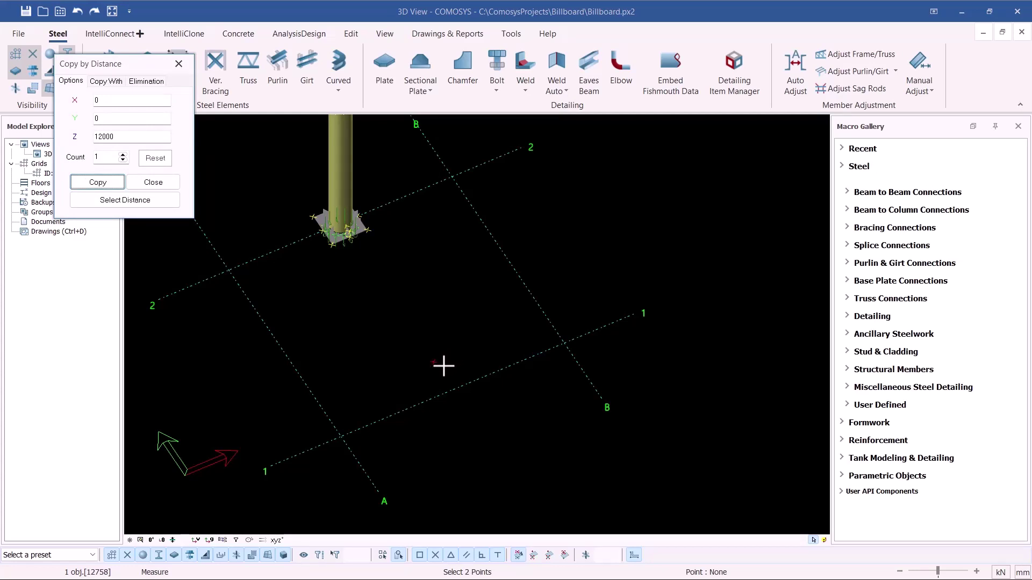
{"action": "left_click", "coordinate": [155, 158]}
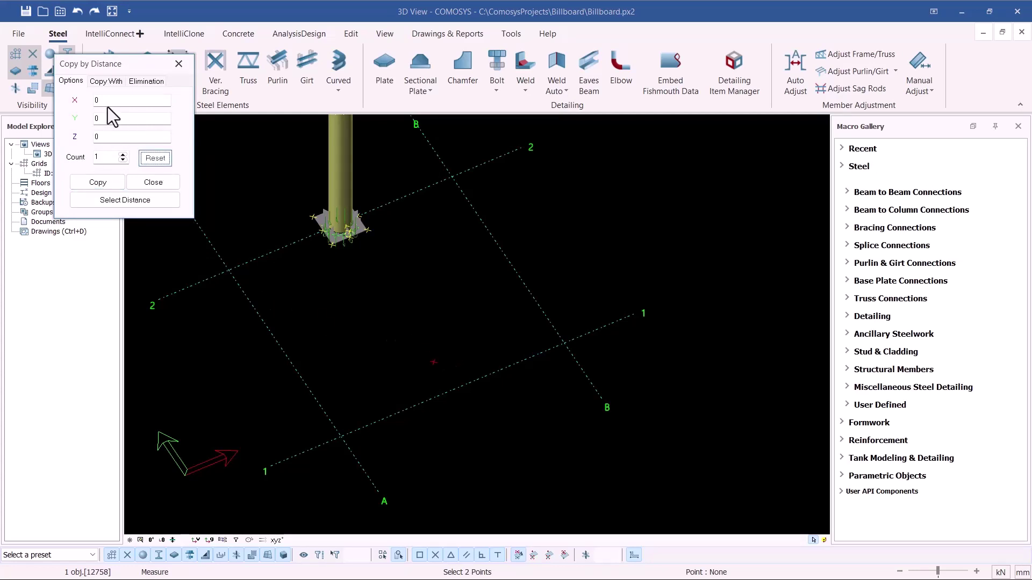
{"action": "left_click", "coordinate": [83, 102]}
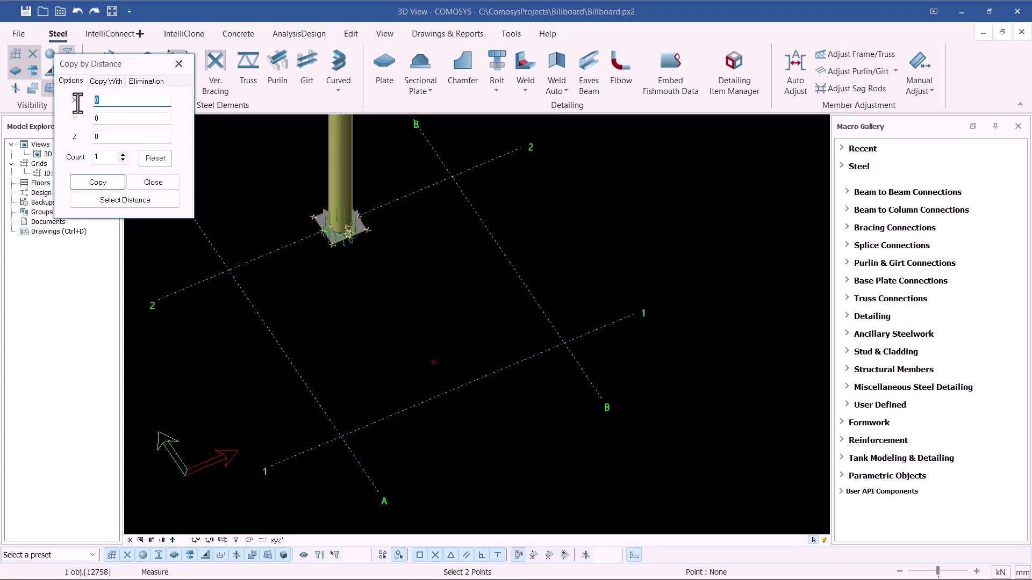
{"action": "type", "text": "-200"}
{"action": "left_click", "coordinate": [102, 184]}
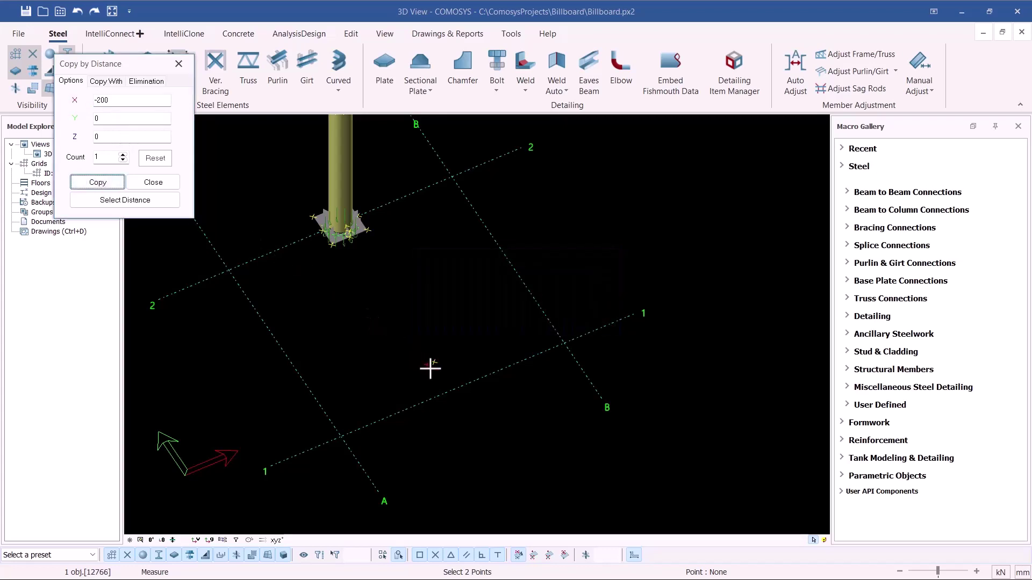
- Copy the newly offset node linearly by 200 mm in X, with a count of 1
{"action": "scroll", "coordinate": [151, 139], "scroll_direction": "up", "scroll_amount": 2}
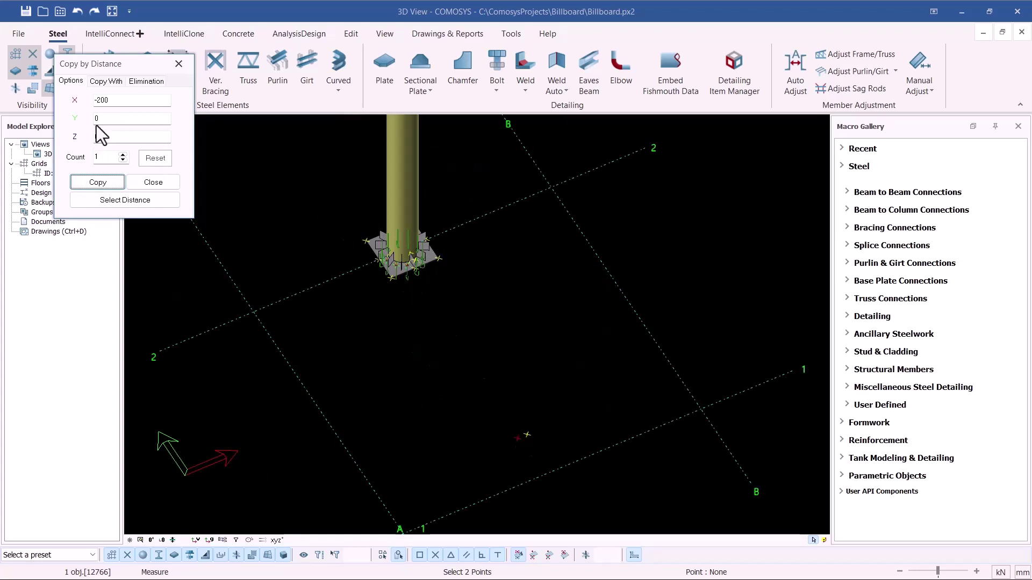
{"action": "left_click", "coordinate": [96, 102]}
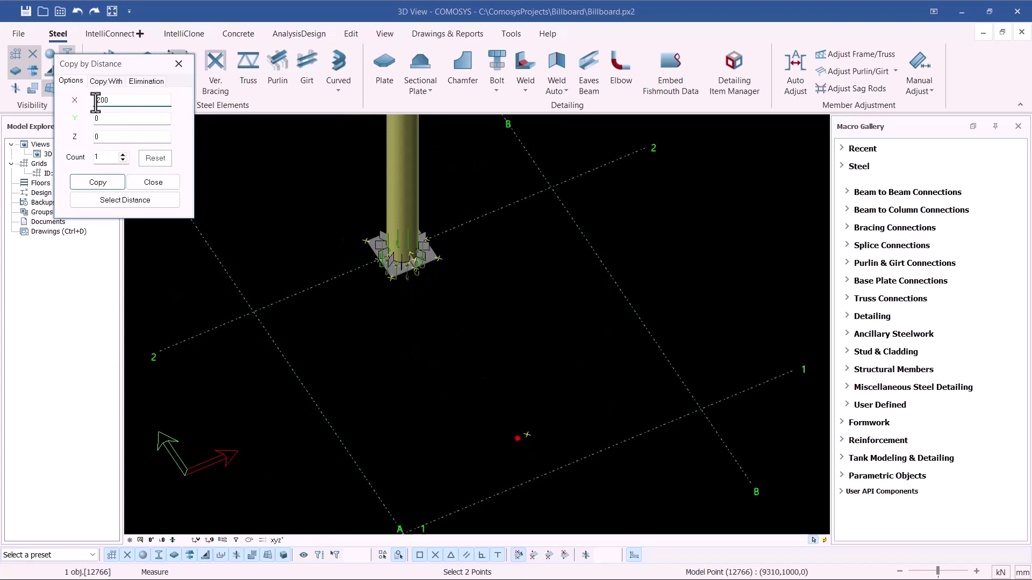
{"action": "left_click", "coordinate": [104, 186]}
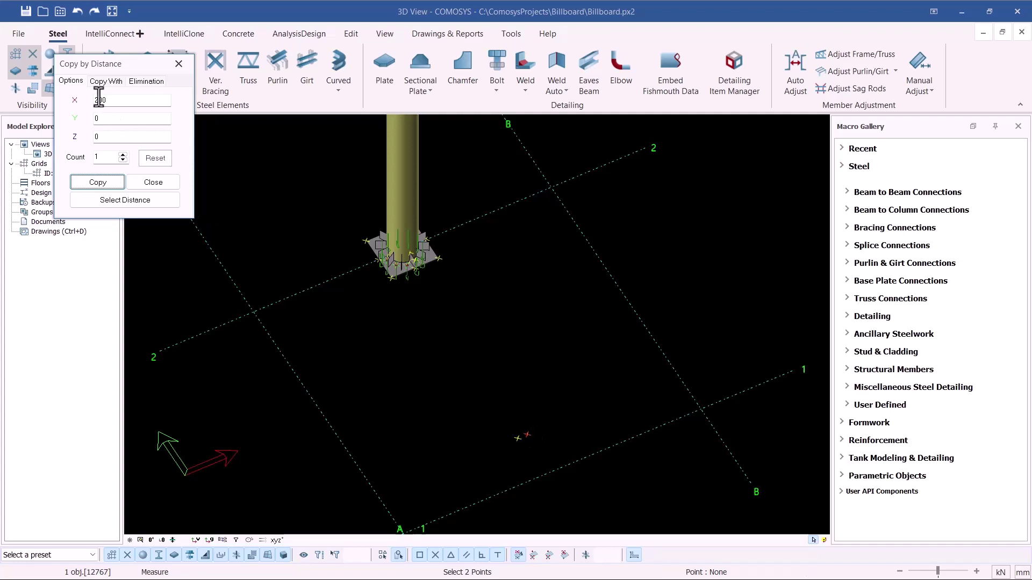
- Copy the selected node near grid line 1 linearly by 400 mm in X, with a count of 1
{"action": "left_click", "coordinate": [99, 100]}
{"action": "type", "text": "4"}
{"action": "left_click", "coordinate": [106, 185]}
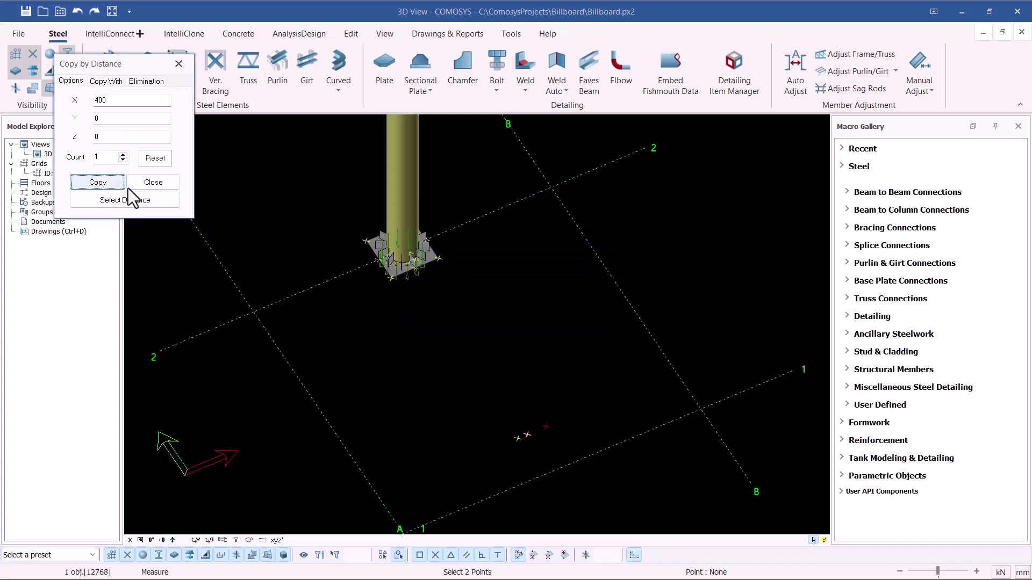
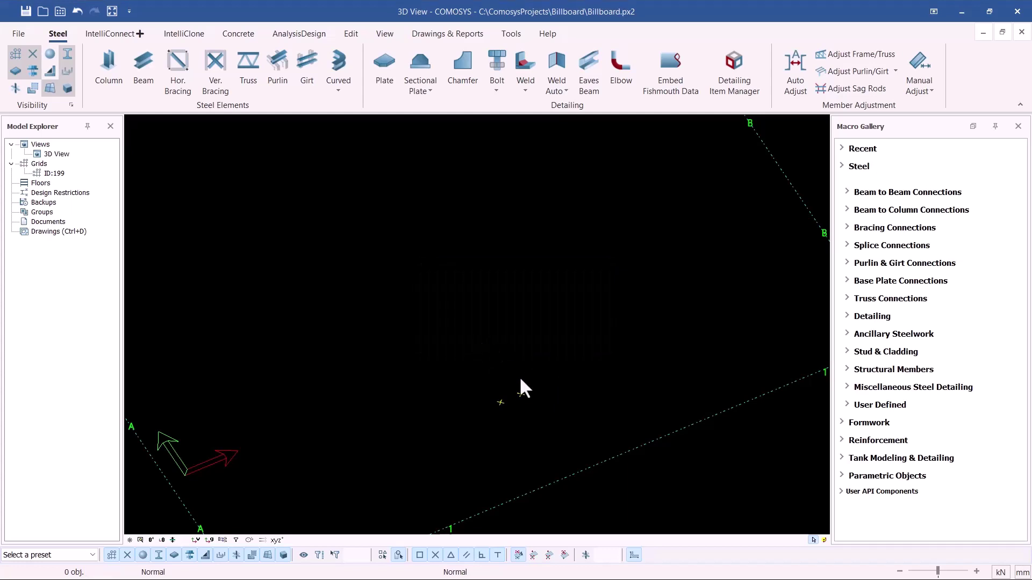
{"action": "scroll", "coordinate": [519, 411], "scroll_direction": "up", "scroll_amount": 3}
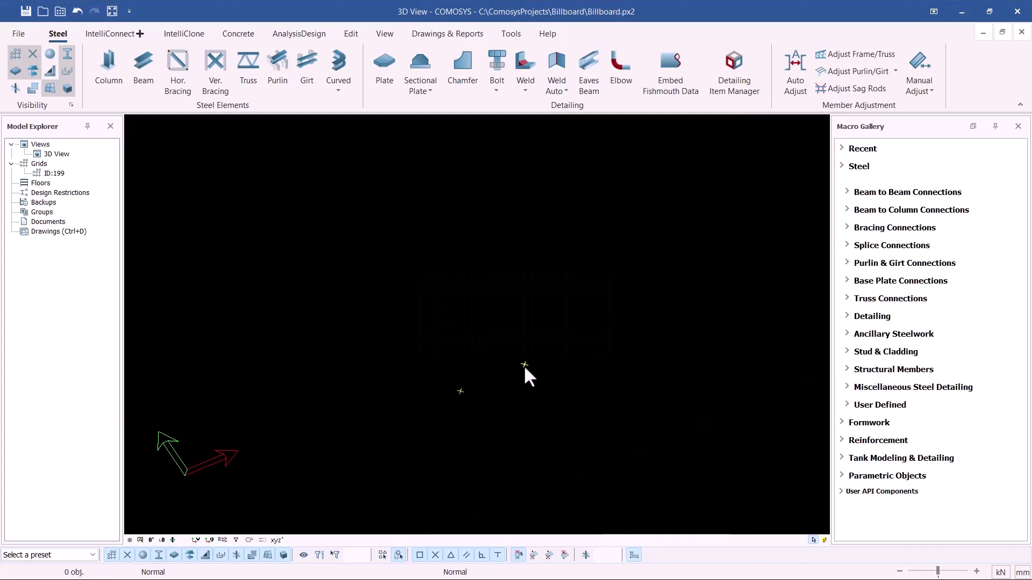
{"action": "right_click", "coordinate": [524, 365]}
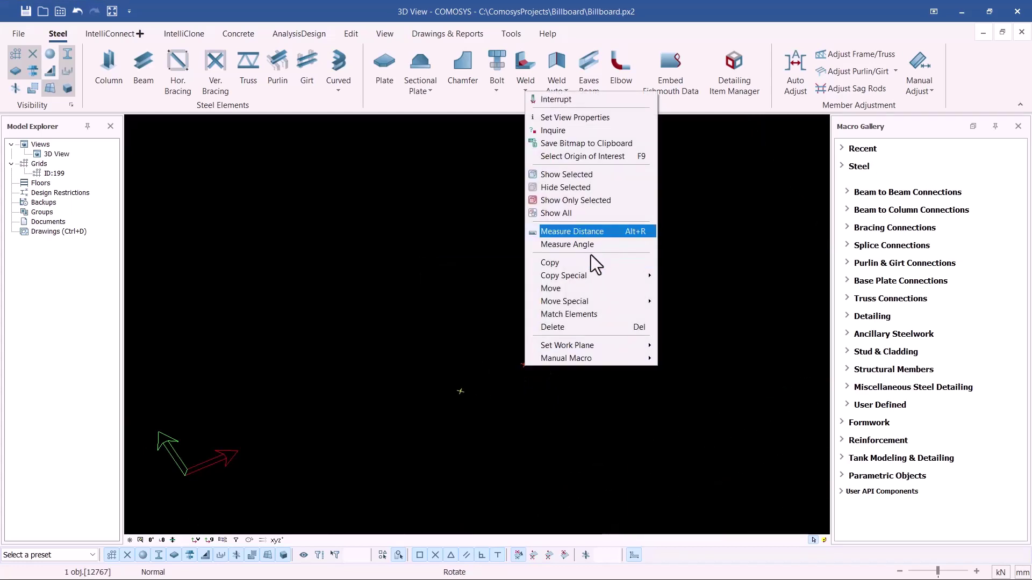
{"action": "mouse_move", "coordinate": [586, 271]}
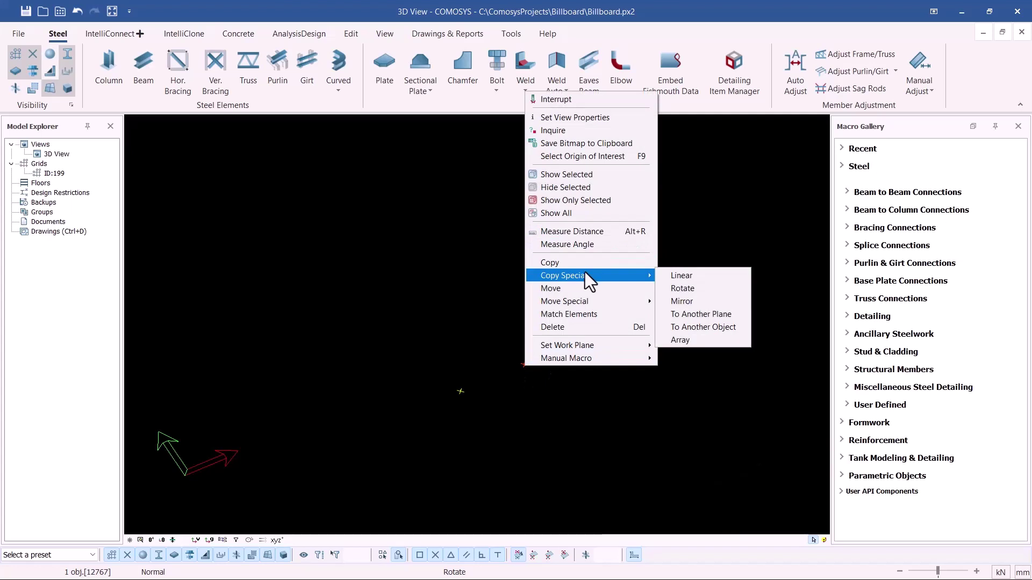
{"action": "left_click", "coordinate": [562, 263]}
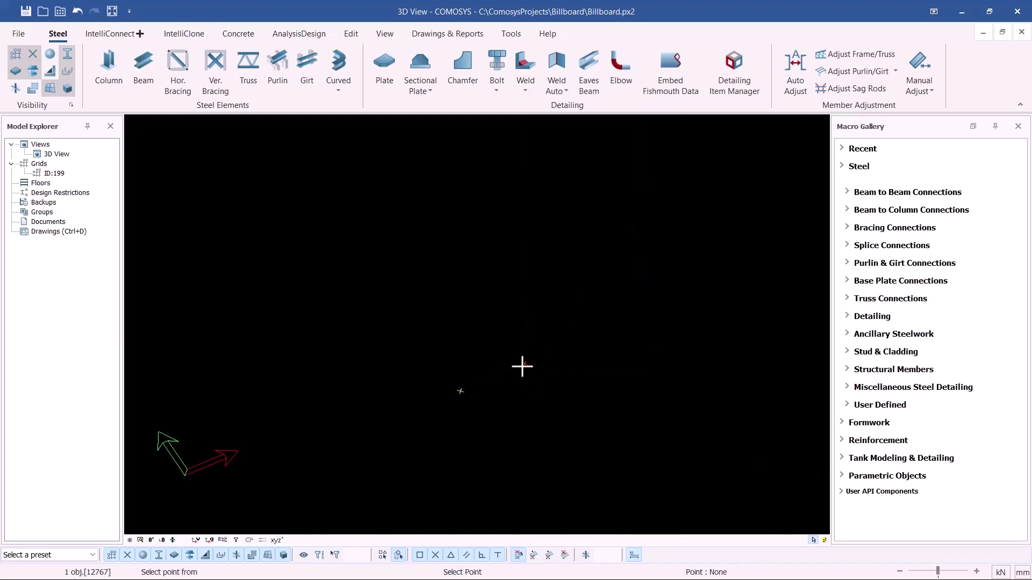
{"action": "key", "text": "Escape"}
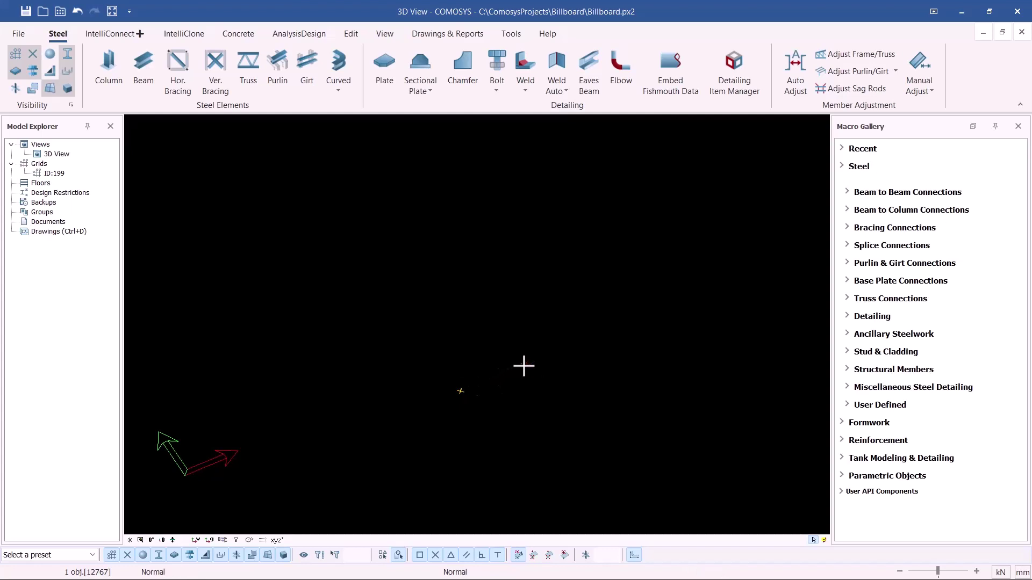
- Copy the selected node point to point, adding a third node in line along X with the two near grid line 1
{"action": "left_click", "coordinate": [523, 366]}
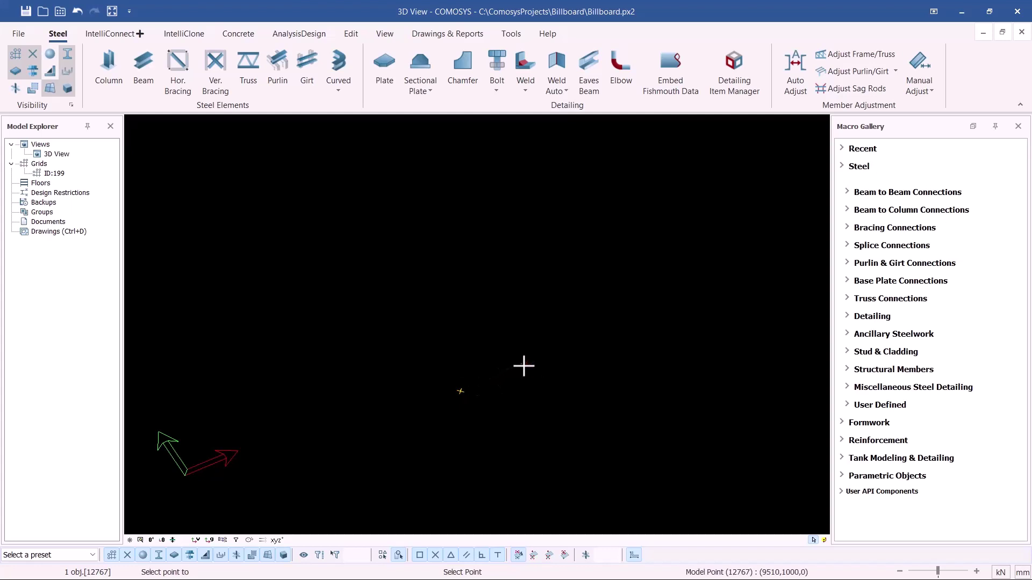
{"action": "left_click", "coordinate": [595, 289]}
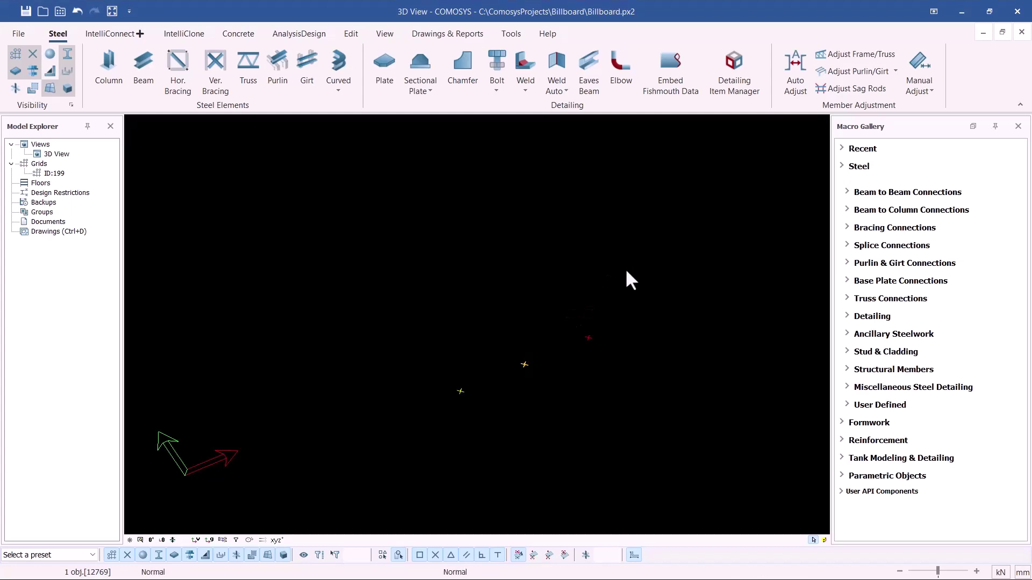
{"action": "key", "text": "Escape"}
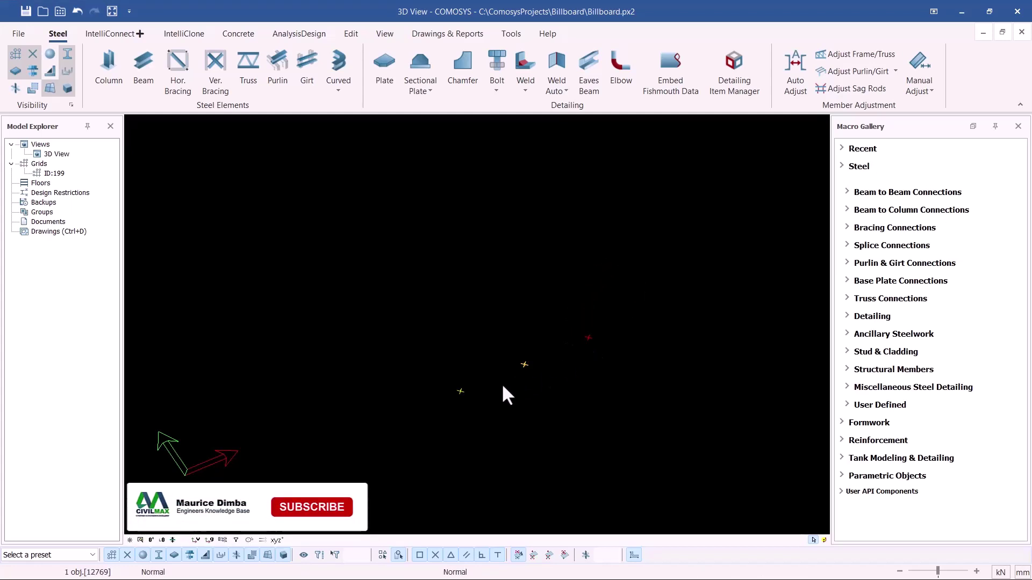
- Measure the distance between the two outer nodes of the row near grid line 1
{"action": "left_click", "coordinate": [460, 391]}
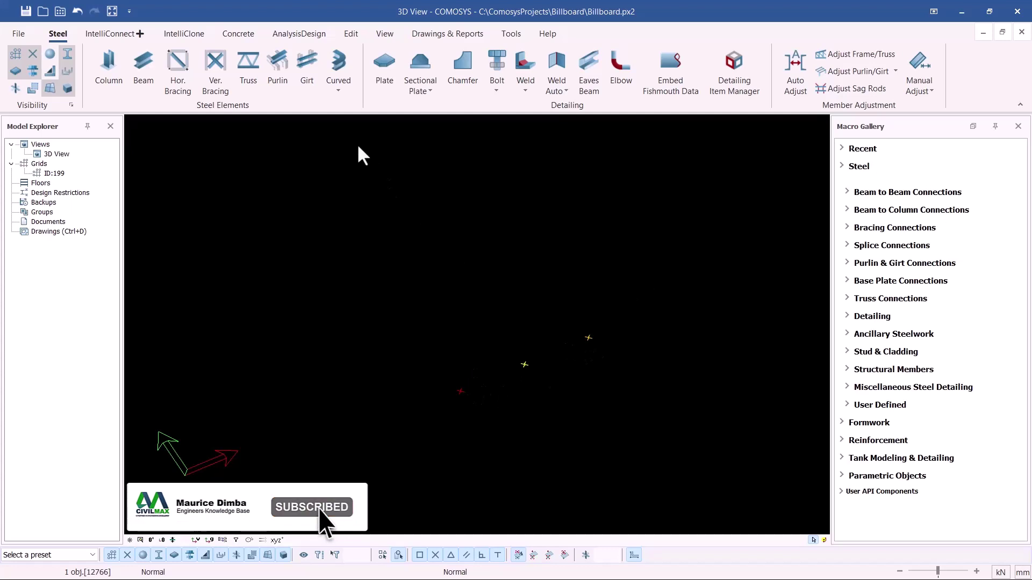
{"action": "left_click", "coordinate": [351, 34]}
{"action": "left_click", "coordinate": [357, 55]}
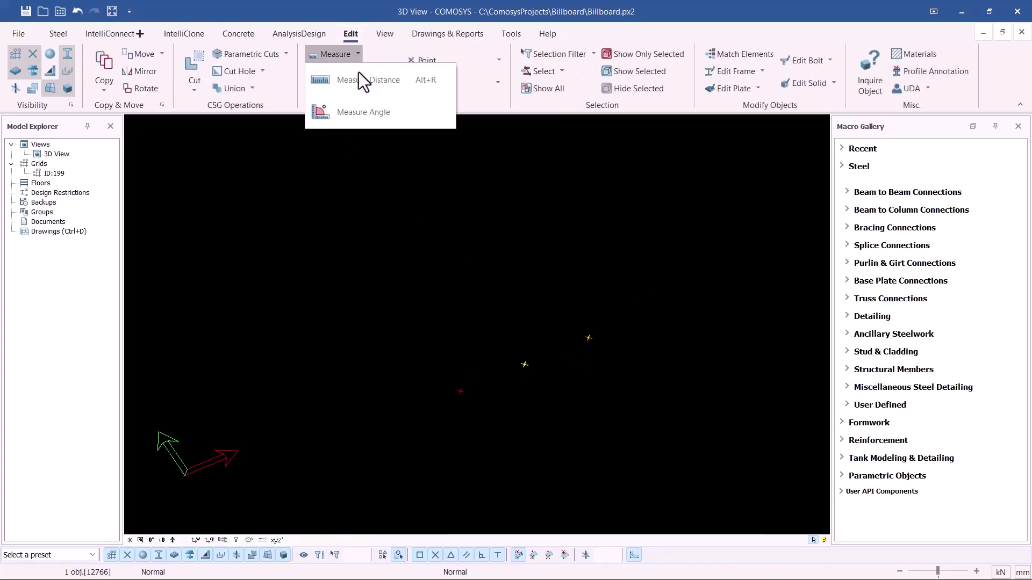
{"action": "left_click", "coordinate": [353, 81]}
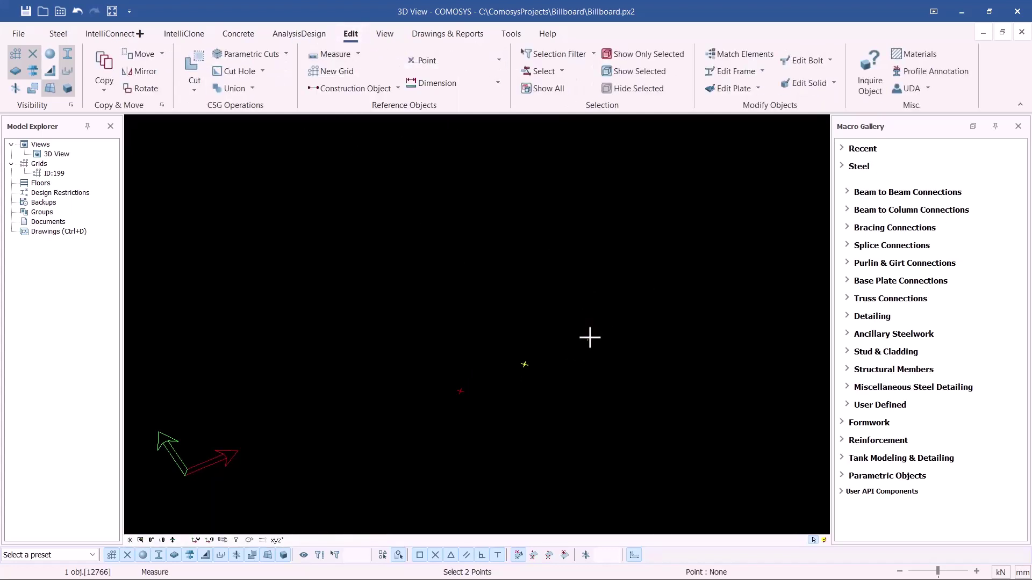
{"action": "left_click", "coordinate": [590, 338]}
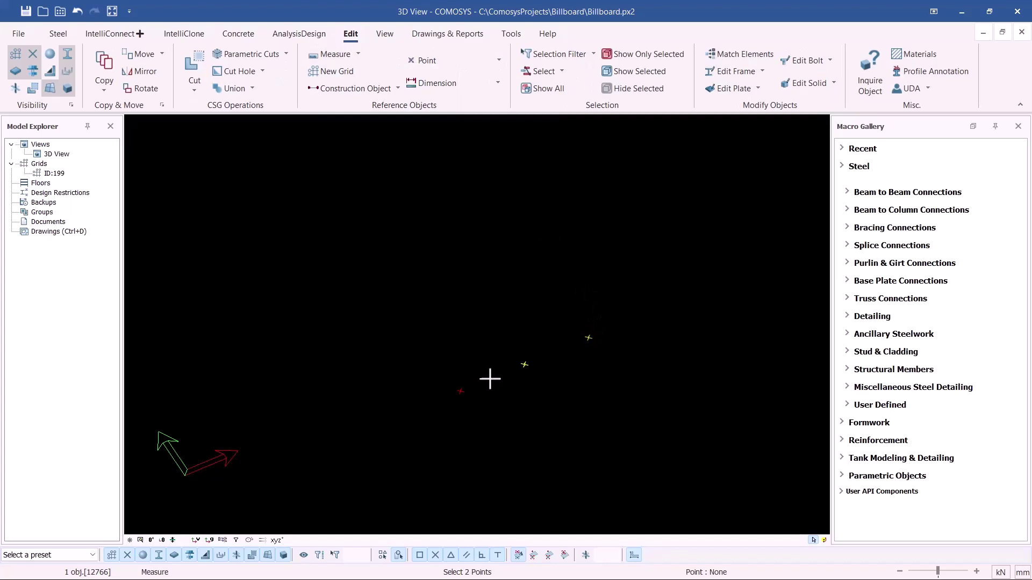
{"action": "left_click", "coordinate": [460, 389]}
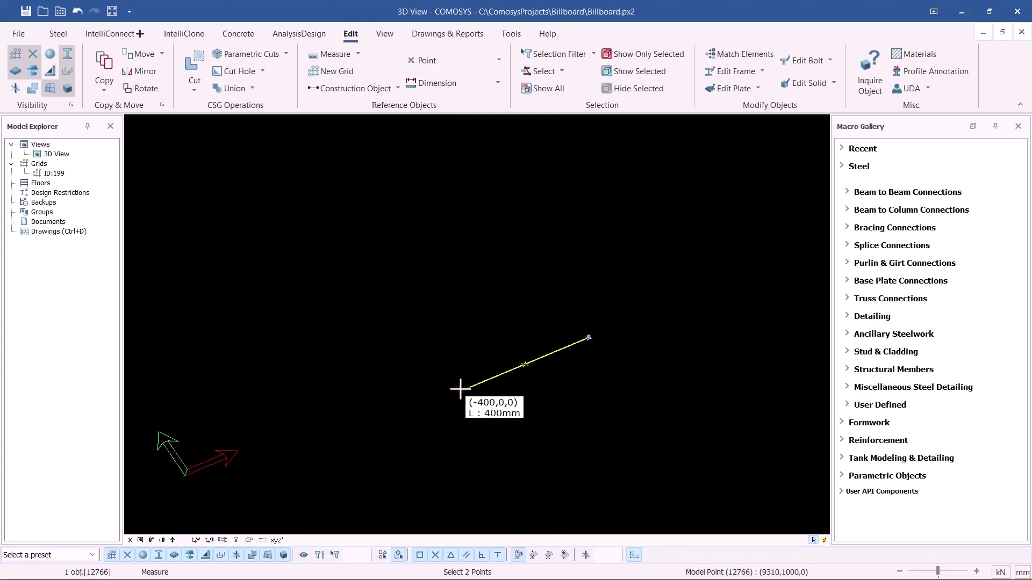
{"action": "right_click", "coordinate": [548, 266]}
{"action": "key", "text": "Escape"}
{"action": "right_click", "coordinate": [558, 224]}
{"action": "left_click", "coordinate": [579, 232]}
- Copy the node between grid lines 2 and 3 linearly by -1000 mm in X, with a count of 1
{"action": "scroll", "coordinate": [586, 339], "scroll_direction": "down", "scroll_amount": 3}
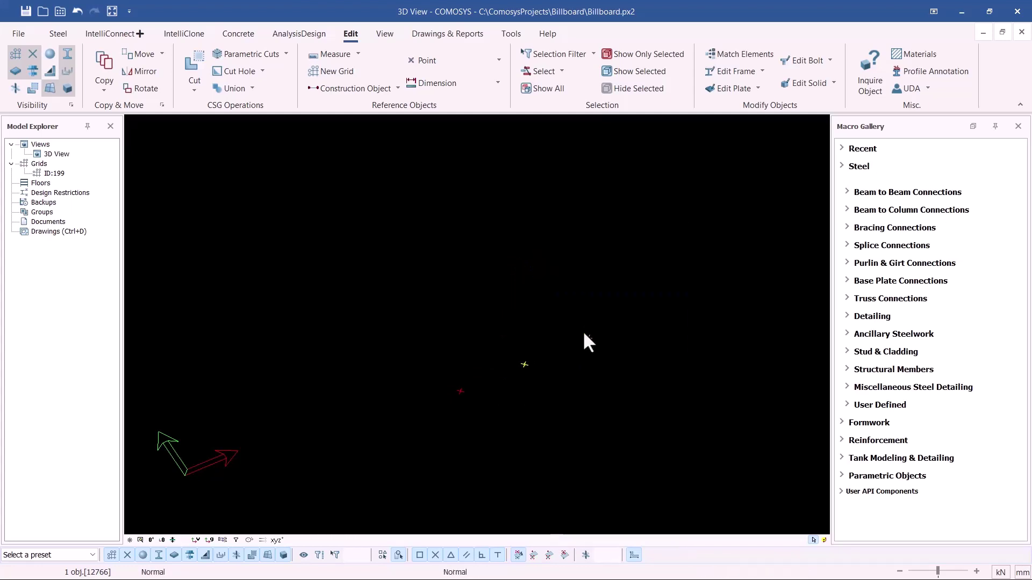
{"action": "scroll", "coordinate": [583, 371], "scroll_direction": "down", "scroll_amount": 3}
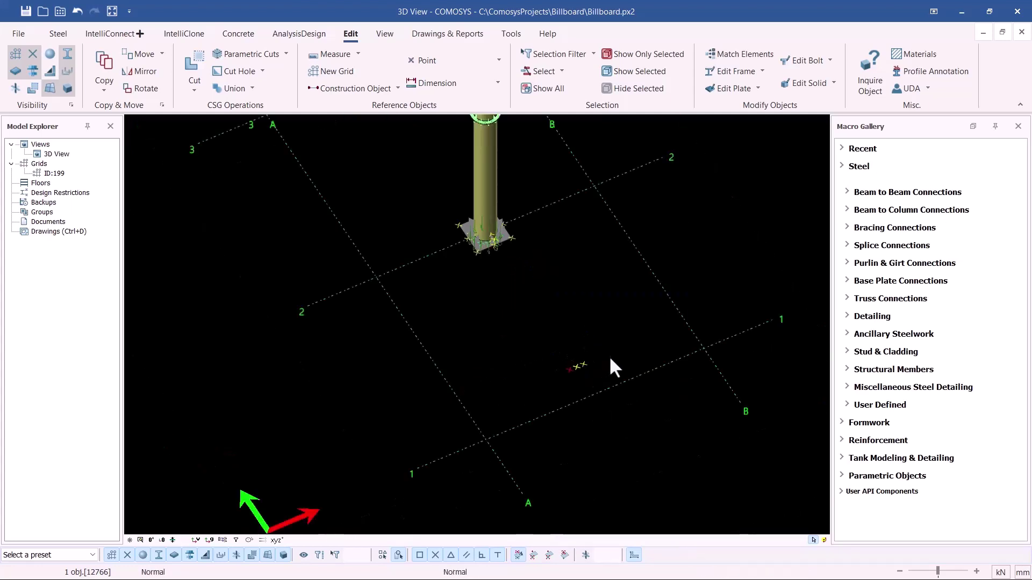
{"action": "scroll", "coordinate": [574, 382], "scroll_direction": "down", "scroll_amount": 2}
{"action": "scroll", "coordinate": [462, 205], "scroll_direction": "up", "scroll_amount": 2}
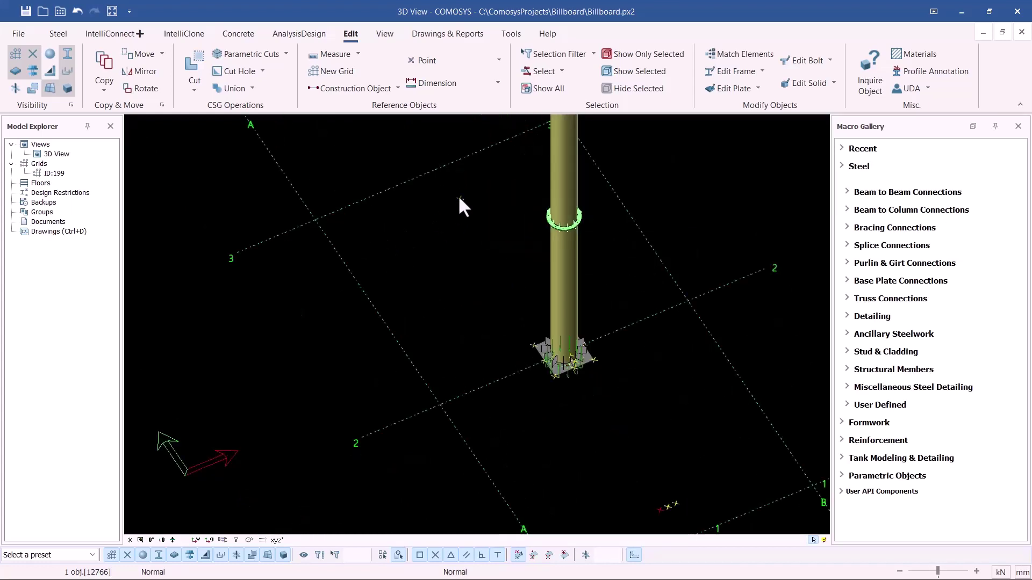
{"action": "scroll", "coordinate": [460, 200], "scroll_direction": "up", "scroll_amount": 2}
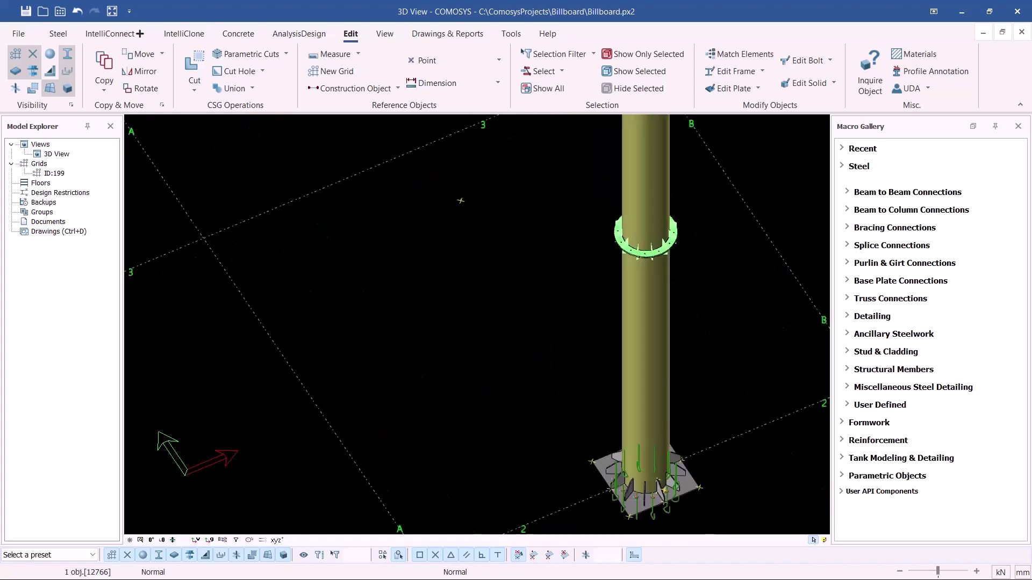
{"action": "right_click", "coordinate": [460, 203]}
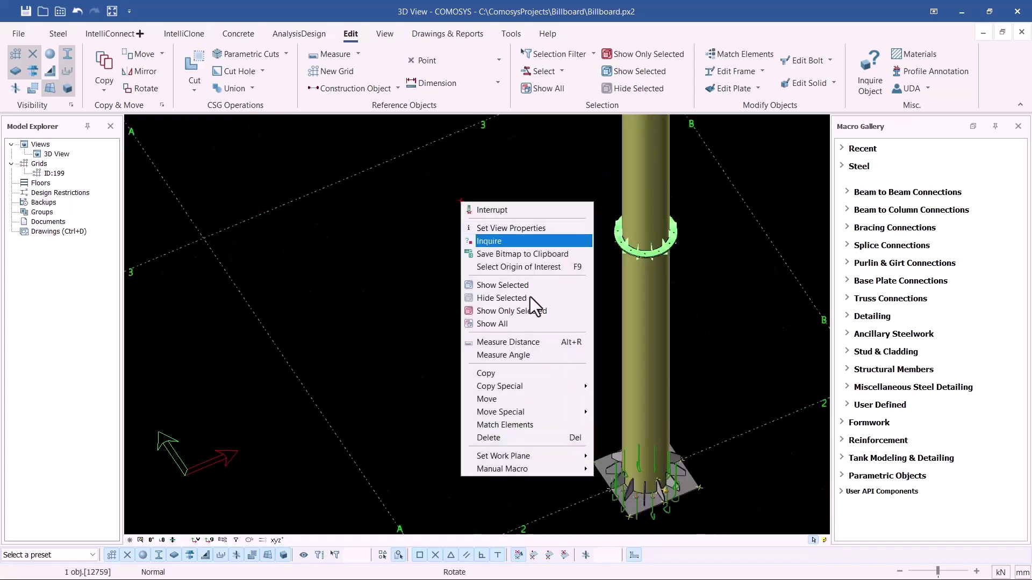
{"action": "key", "text": "Escape"}
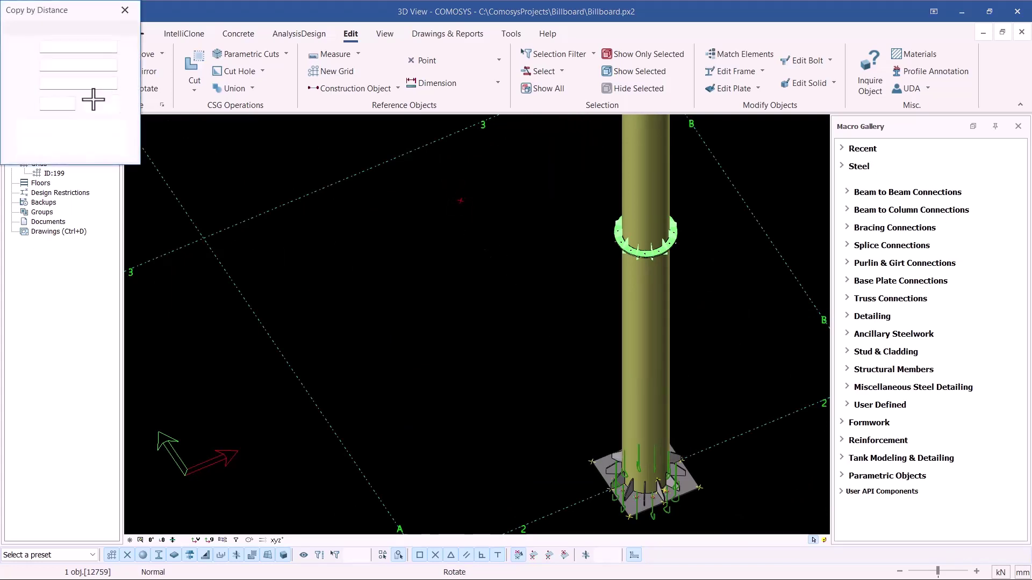
{"action": "left_click", "coordinate": [101, 105]}
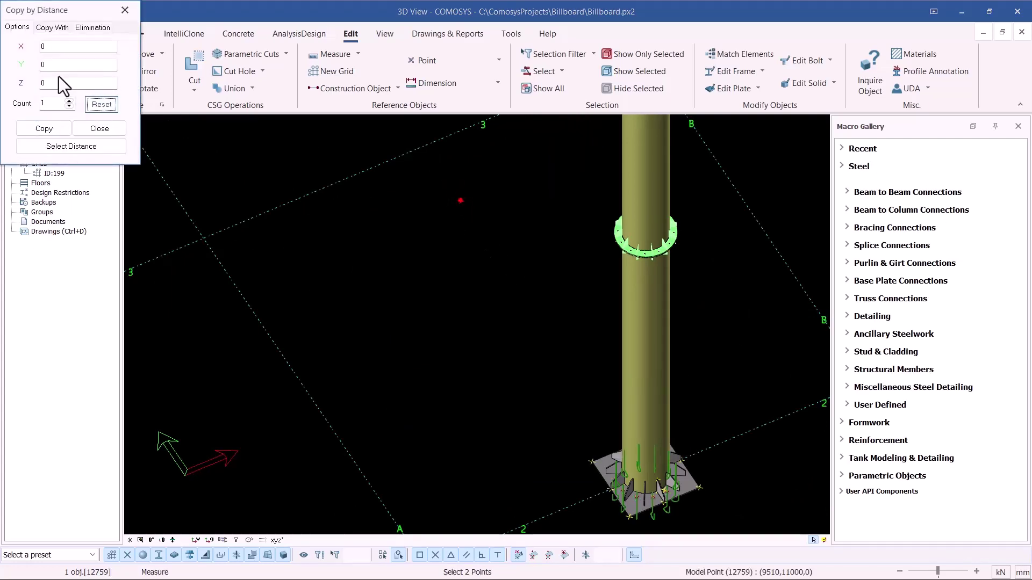
{"action": "left_click", "coordinate": [46, 51]}
{"action": "key", "text": "BackSpace"}
{"action": "type", "text": "1000"}
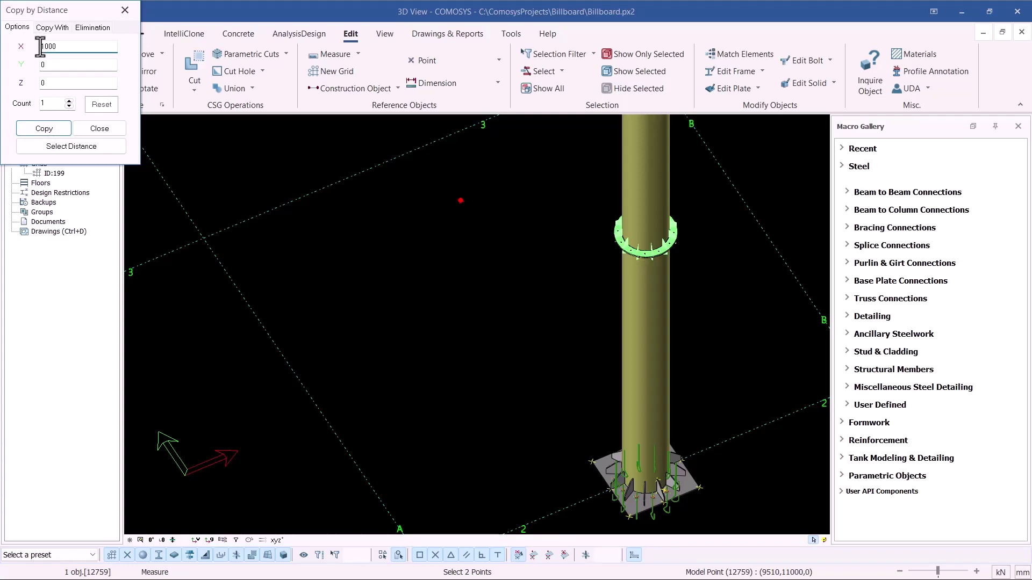
{"action": "type", "text": "-"}
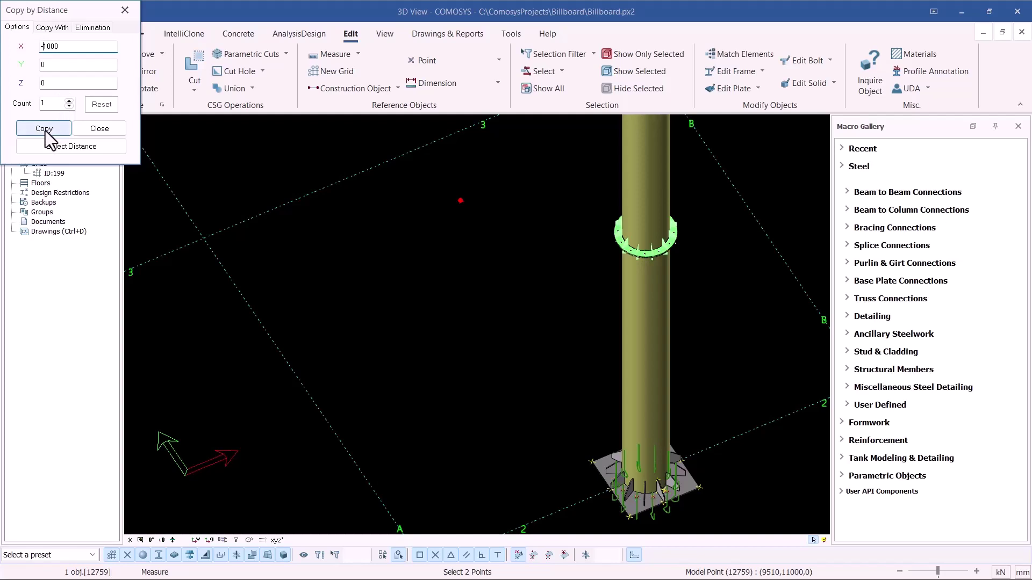
{"action": "left_click", "coordinate": [45, 129]}
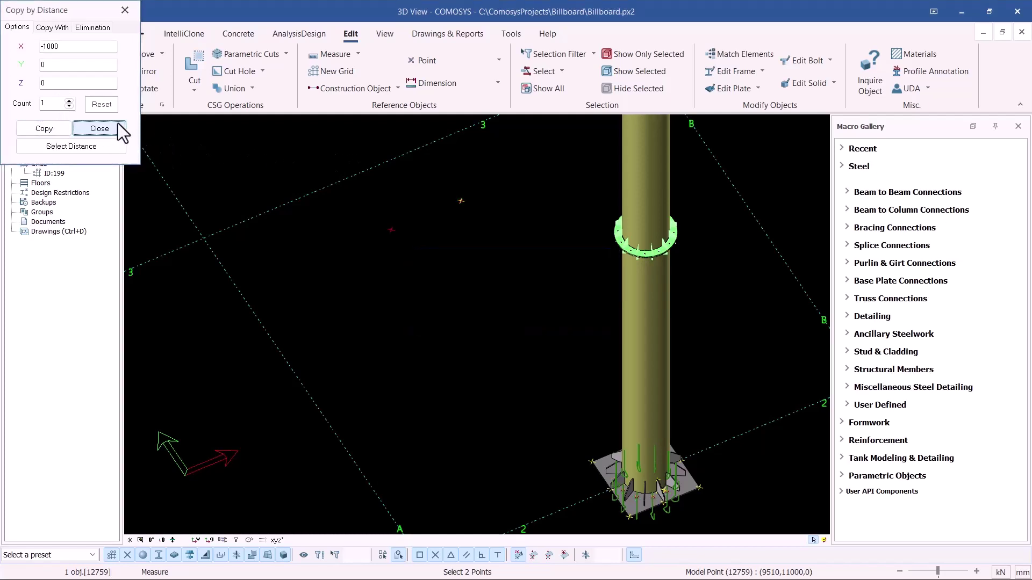
{"action": "left_click", "coordinate": [100, 129]}
- Delete the middle and far +X nodes of the row near grid line 1, keeping only the node with the lowest X
{"action": "scroll", "coordinate": [465, 191], "scroll_direction": "down", "scroll_amount": 5}
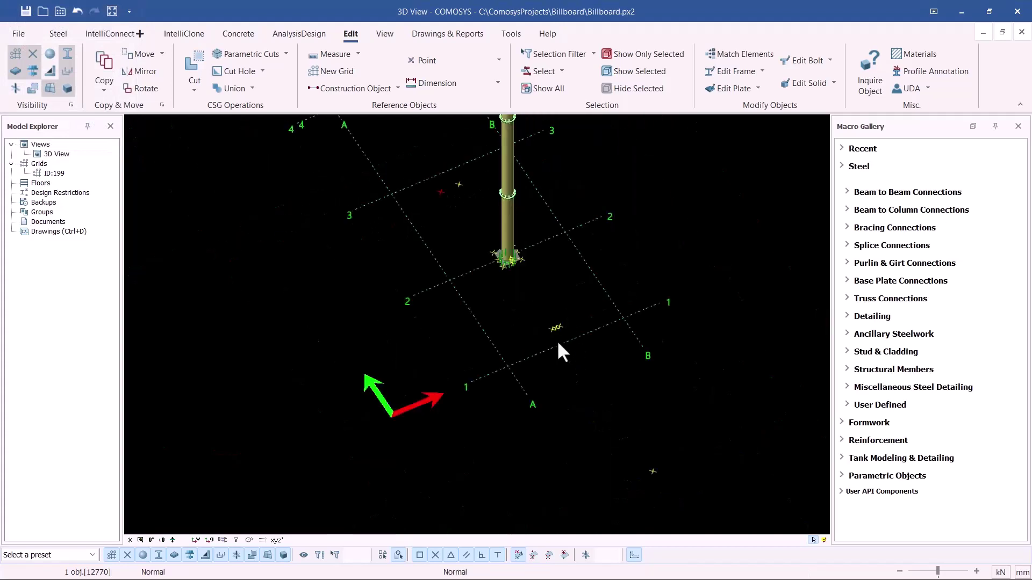
{"action": "scroll", "coordinate": [559, 322], "scroll_direction": "up", "scroll_amount": 6}
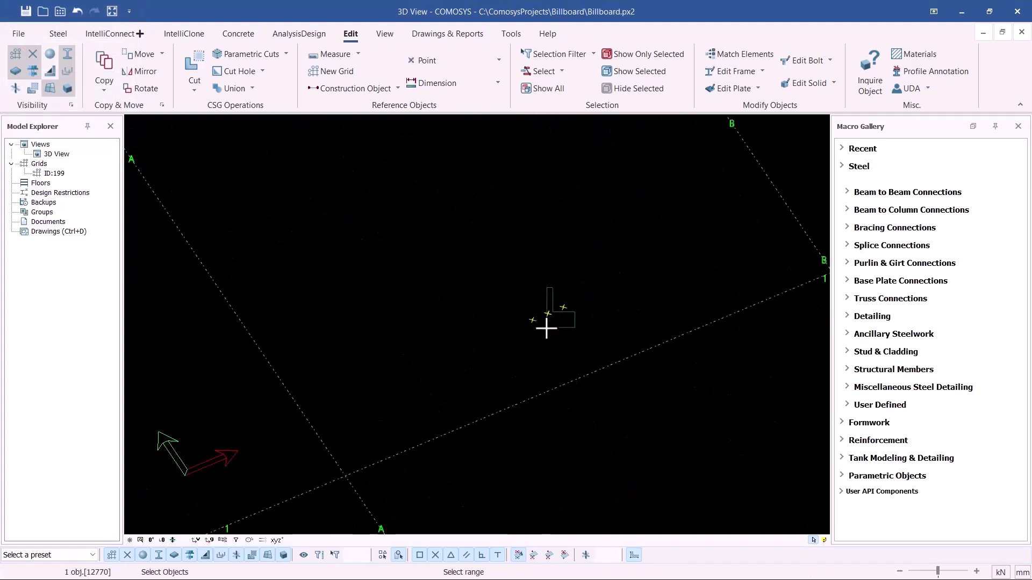
{"action": "left_click", "coordinate": [573, 295]}
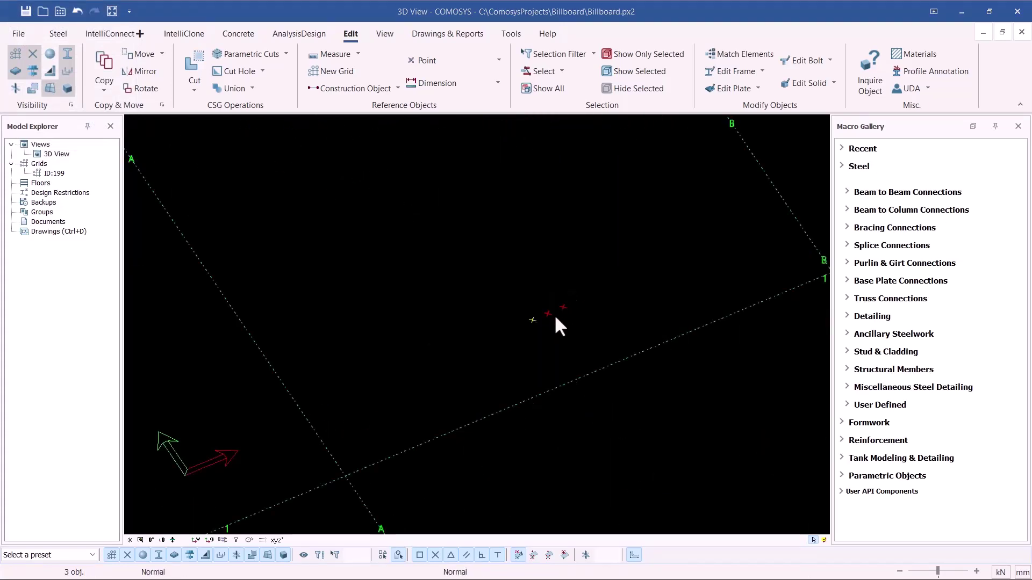
{"action": "key", "text": "Delete"}
{"action": "left_click", "coordinate": [460, 338]}
- Delete the original node between grid lines 2 and 3, keeping its copy offset in negative X
{"action": "scroll", "coordinate": [581, 376], "scroll_direction": "down", "scroll_amount": 5}
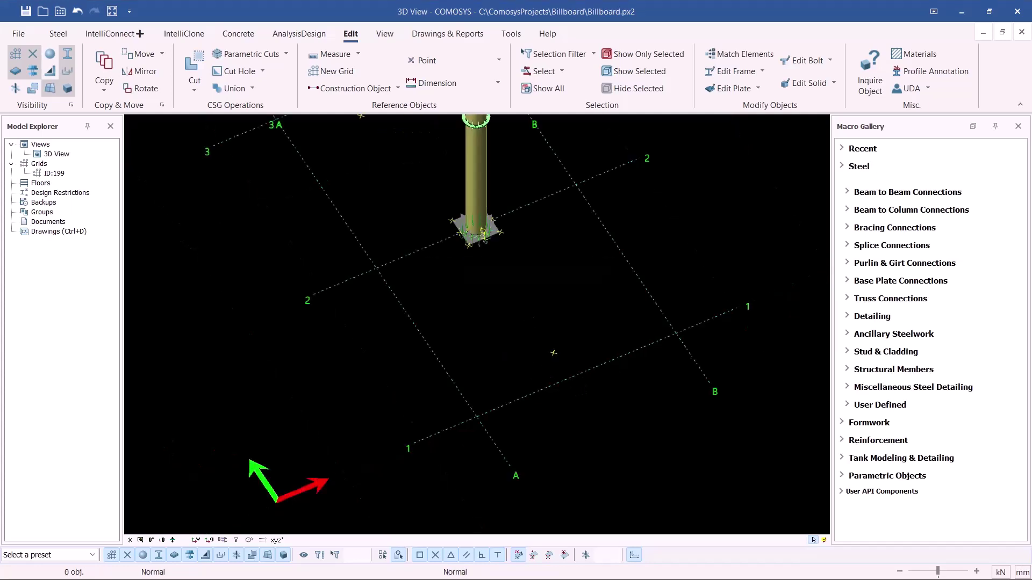
{"action": "scroll", "coordinate": [511, 261], "scroll_direction": "up", "scroll_amount": 5}
{"action": "left_click_drag", "start_coordinate": [511, 261], "coordinate": [470, 289]}
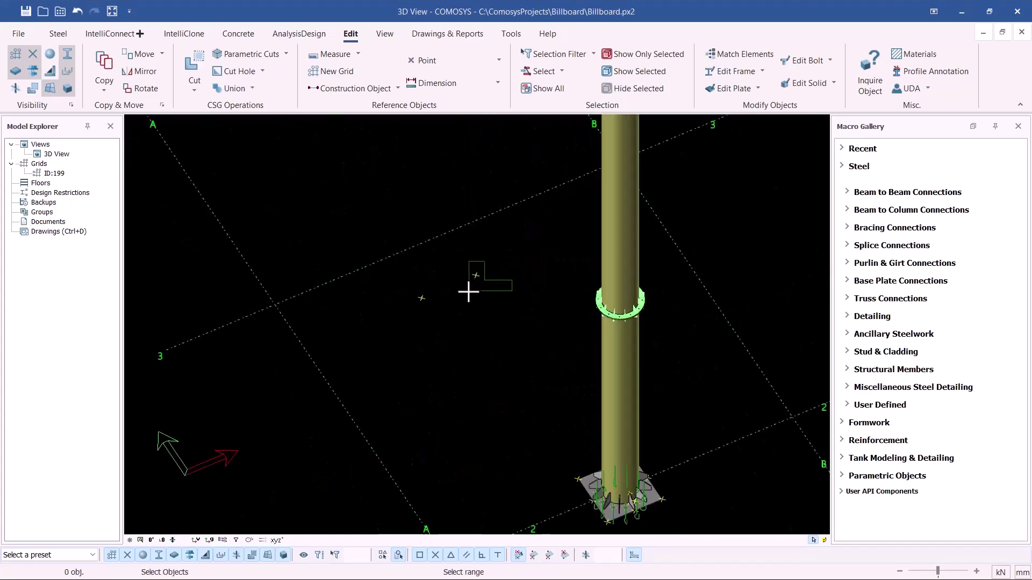
{"action": "key", "text": "Delete"}
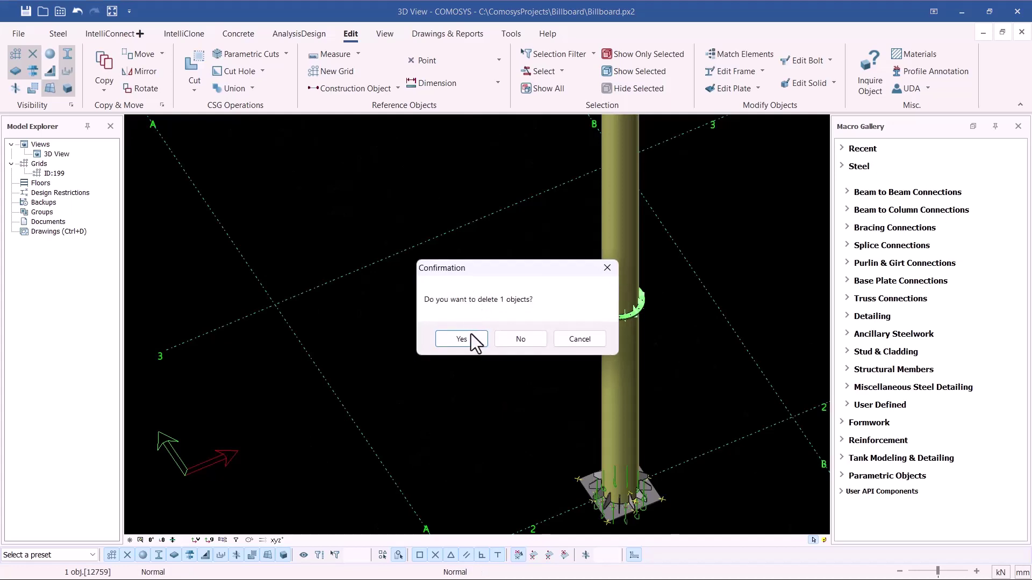
{"action": "left_click", "coordinate": [461, 338]}
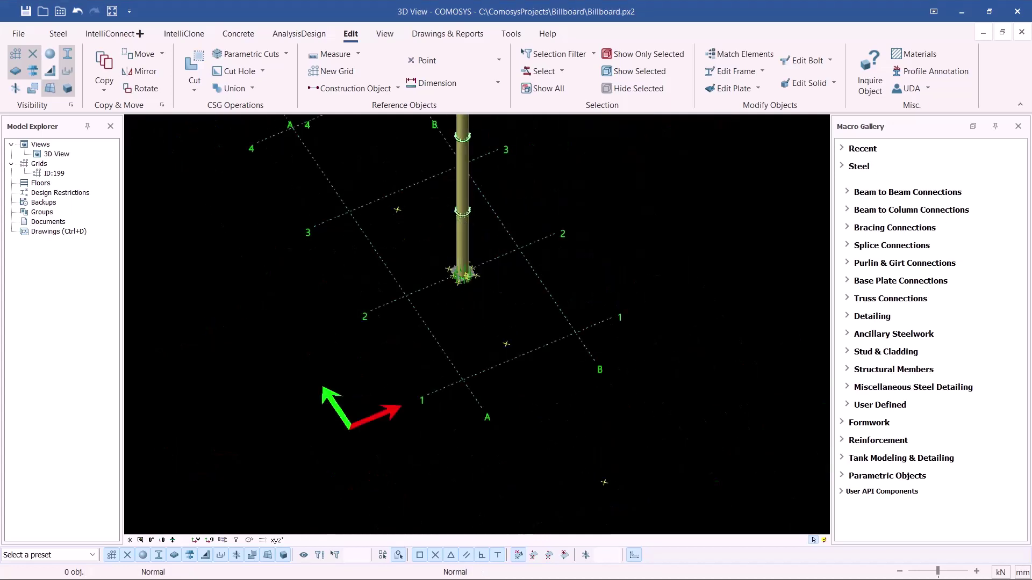
- Move the two remaining nodes on either side of the pole linearly by 6000 mm in Z
{"action": "middle_click_drag", "start_coordinate": [455, 217], "coordinate": [450, 237]}
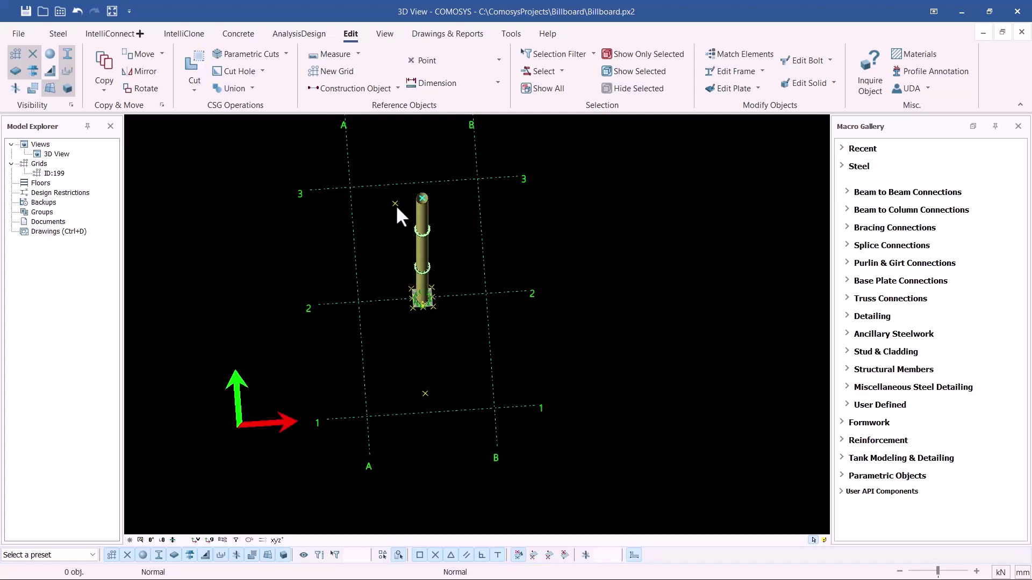
{"action": "middle_click_drag", "start_coordinate": [412, 257], "coordinate": [558, 340]}
{"action": "left_click", "coordinate": [575, 324]}
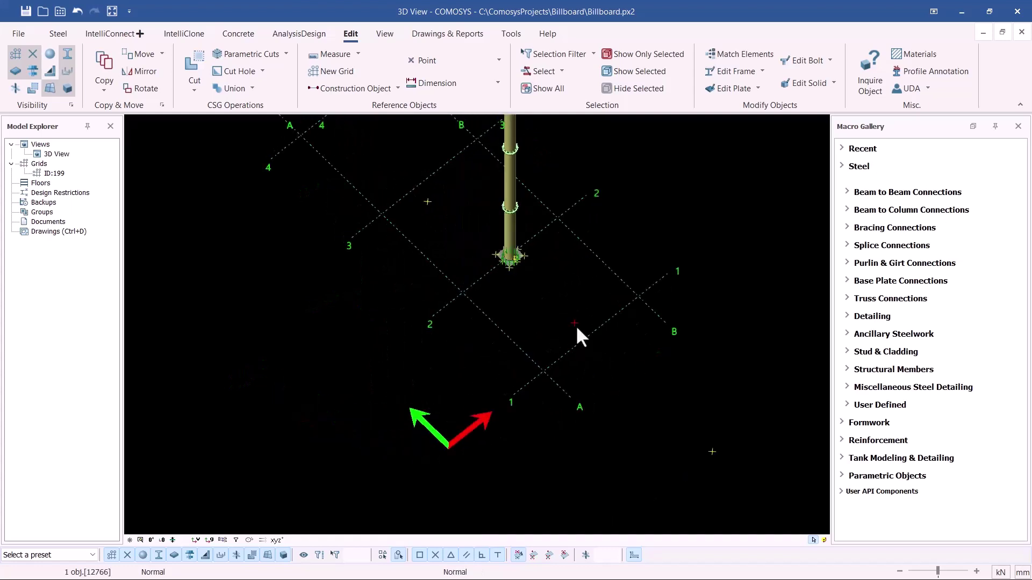
{"action": "left_click", "coordinate": [430, 201]}
{"action": "right_click", "coordinate": [429, 201]}
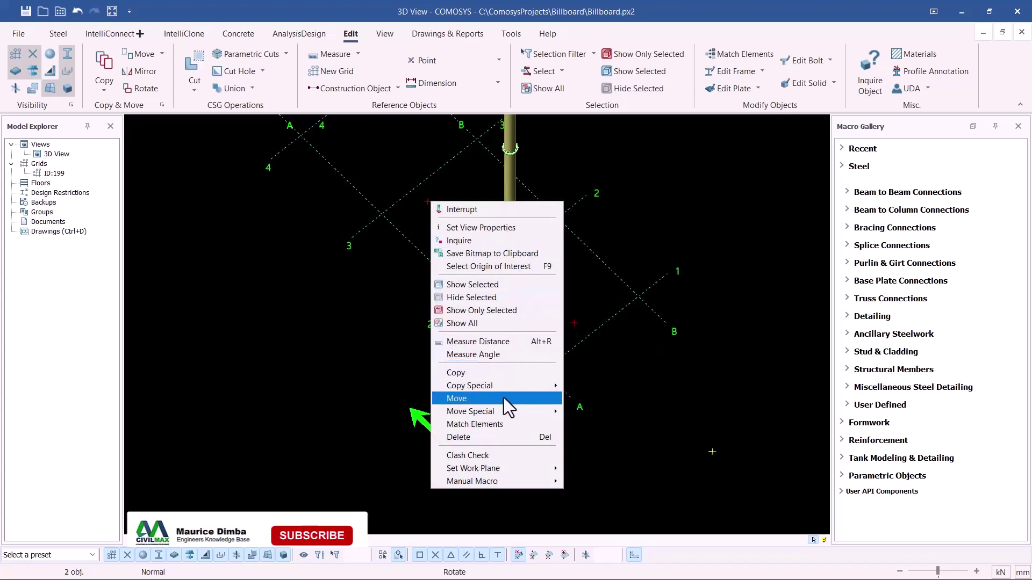
{"action": "mouse_move", "coordinate": [500, 412]}
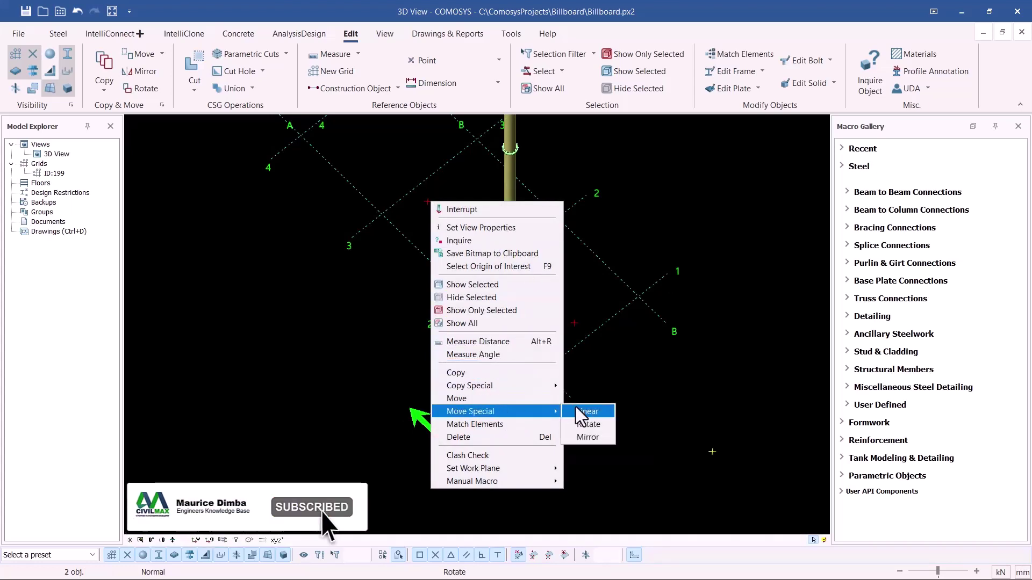
{"action": "left_click", "coordinate": [582, 411]}
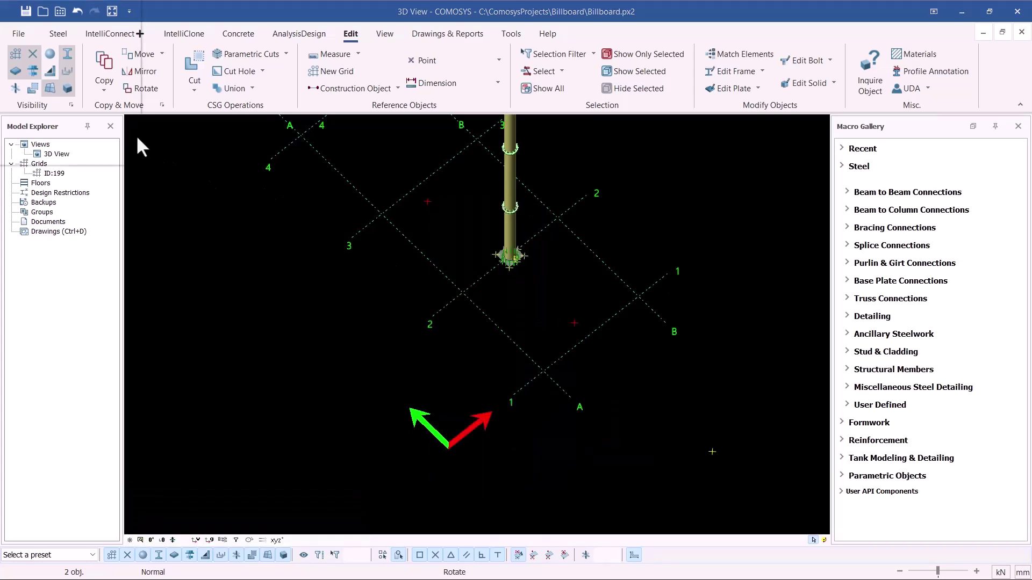
{"action": "left_click", "coordinate": [102, 105]}
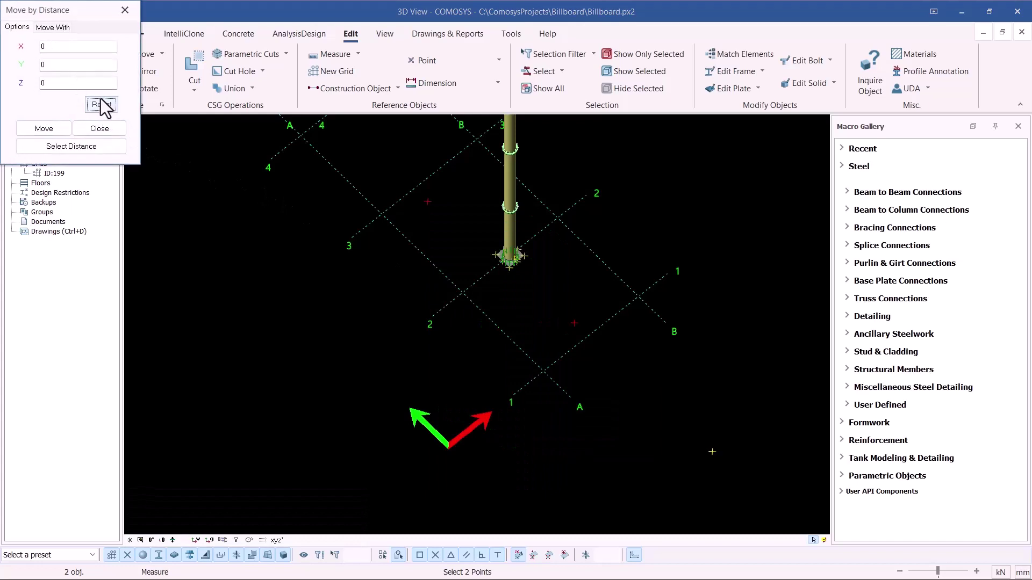
{"action": "left_click_drag", "start_coordinate": [64, 85], "coordinate": [33, 90]}
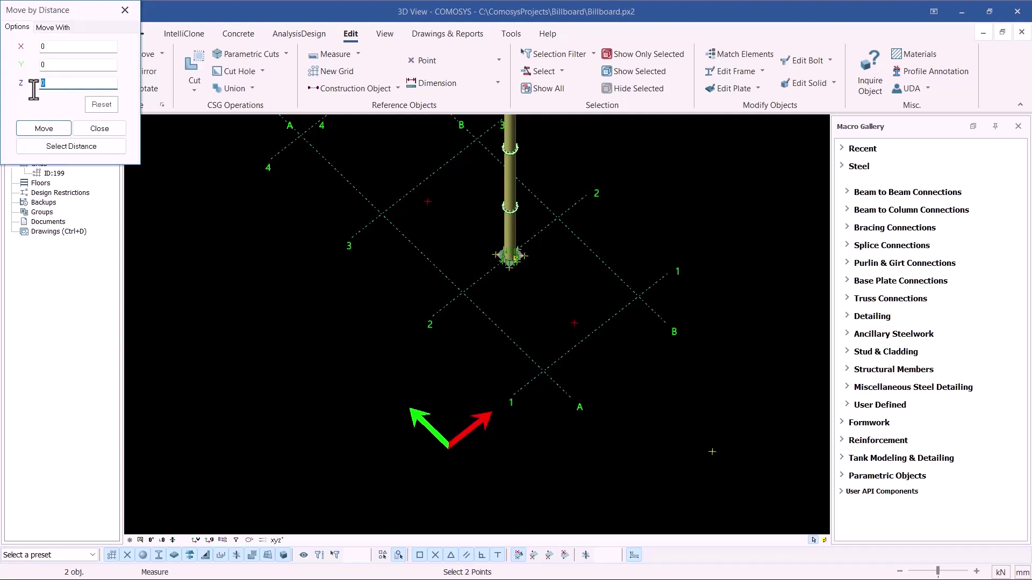
{"action": "type", "text": "6000"}
{"action": "left_click", "coordinate": [36, 127]}
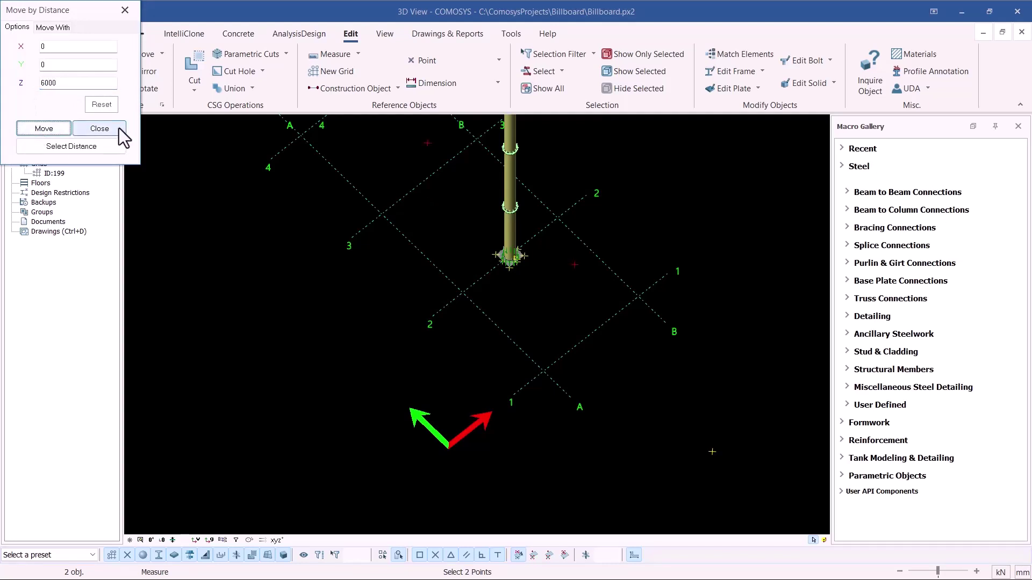
{"action": "middle_click_drag", "start_coordinate": [395, 346], "coordinate": [536, 279]}
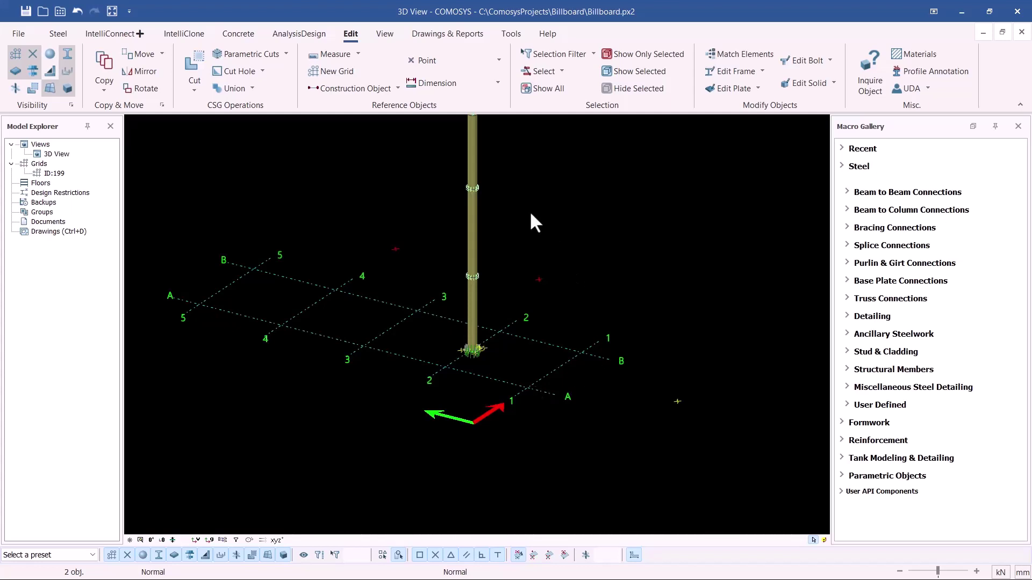
{"action": "scroll", "coordinate": [484, 226], "scroll_direction": "up", "scroll_amount": 2}
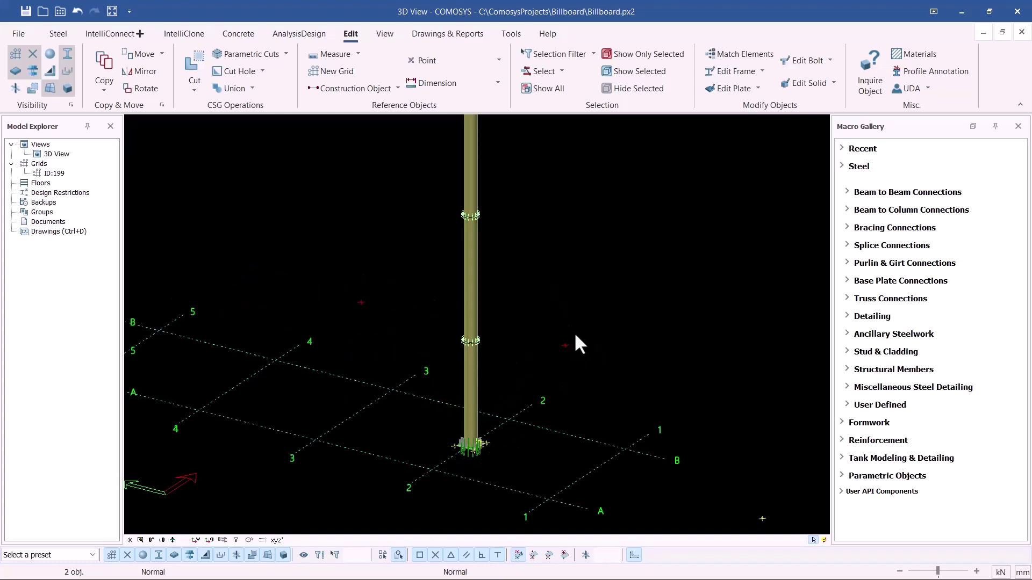
- Copy the two raised nodes on either side of the pole linearly by 12000 mm in Z, with a count of 1
{"action": "right_click", "coordinate": [601, 205]}
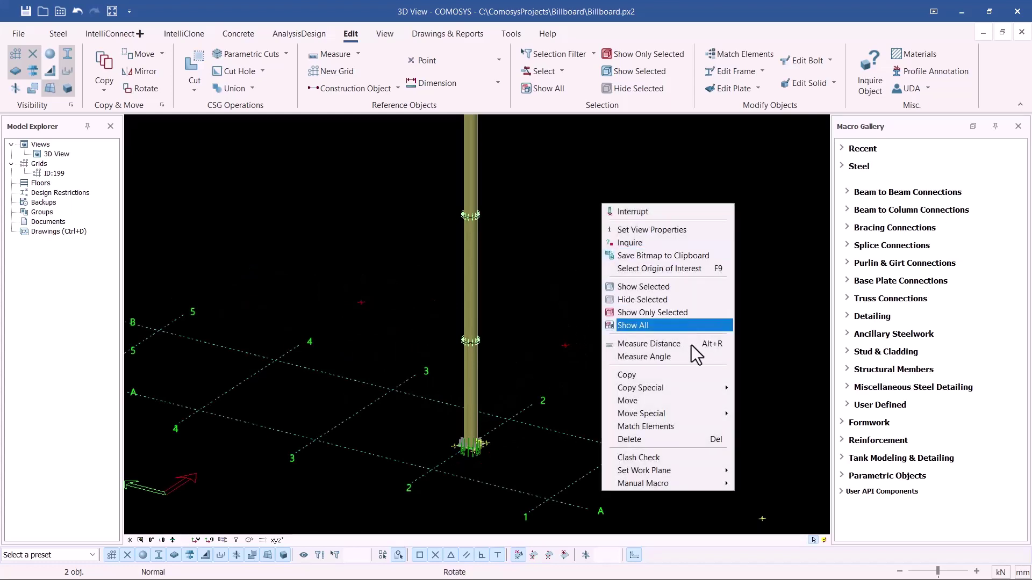
{"action": "mouse_move", "coordinate": [671, 388]}
{"action": "left_click", "coordinate": [762, 388]}
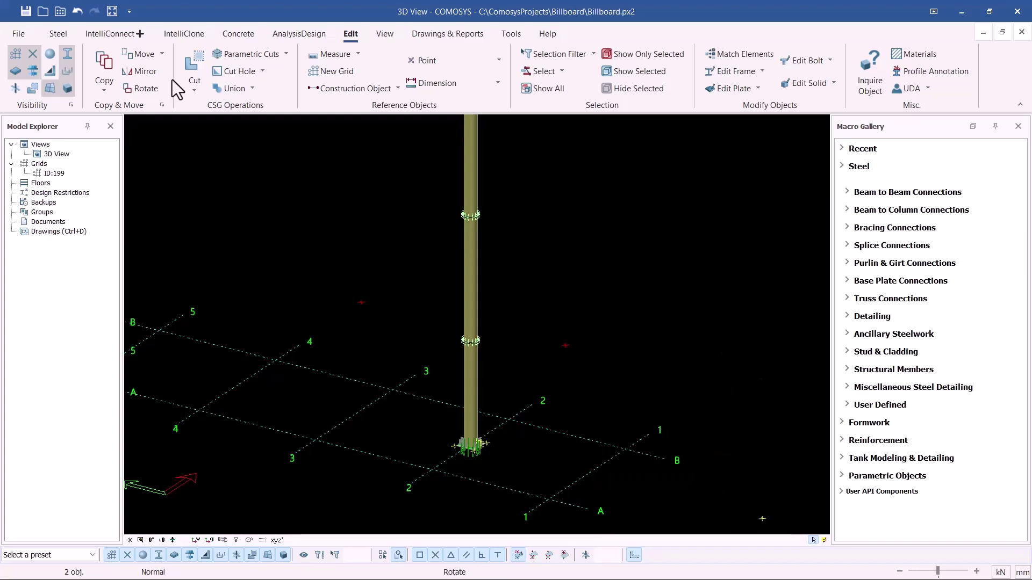
{"action": "left_click_drag", "start_coordinate": [71, 83], "coordinate": [21, 85]}
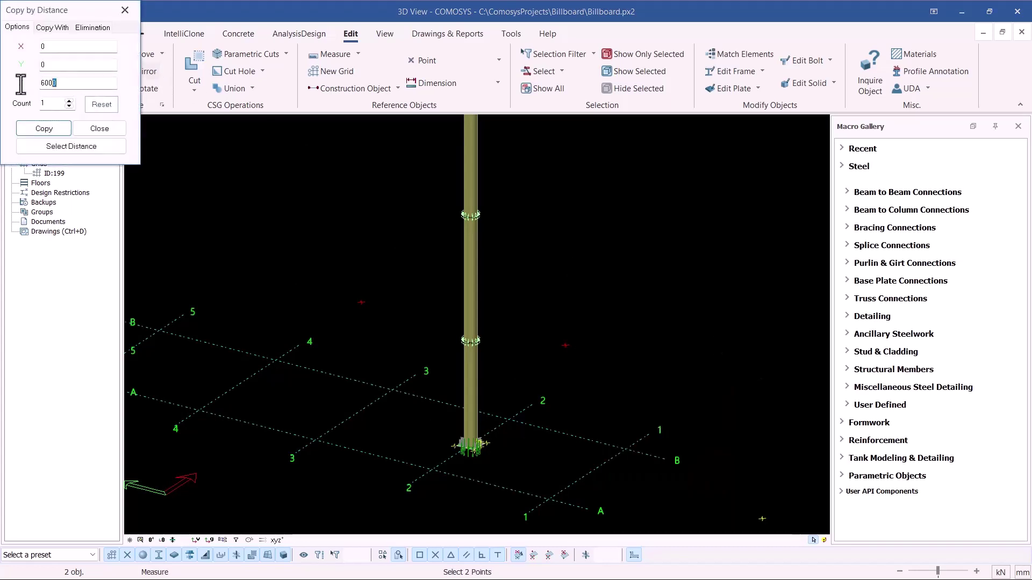
{"action": "type", "text": "12000"}
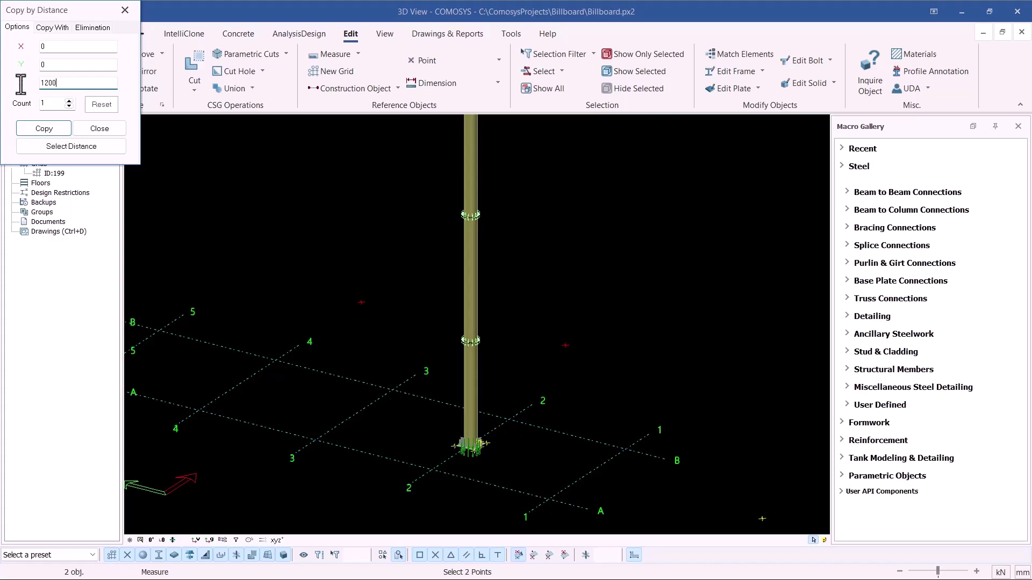
{"action": "left_click", "coordinate": [46, 129]}
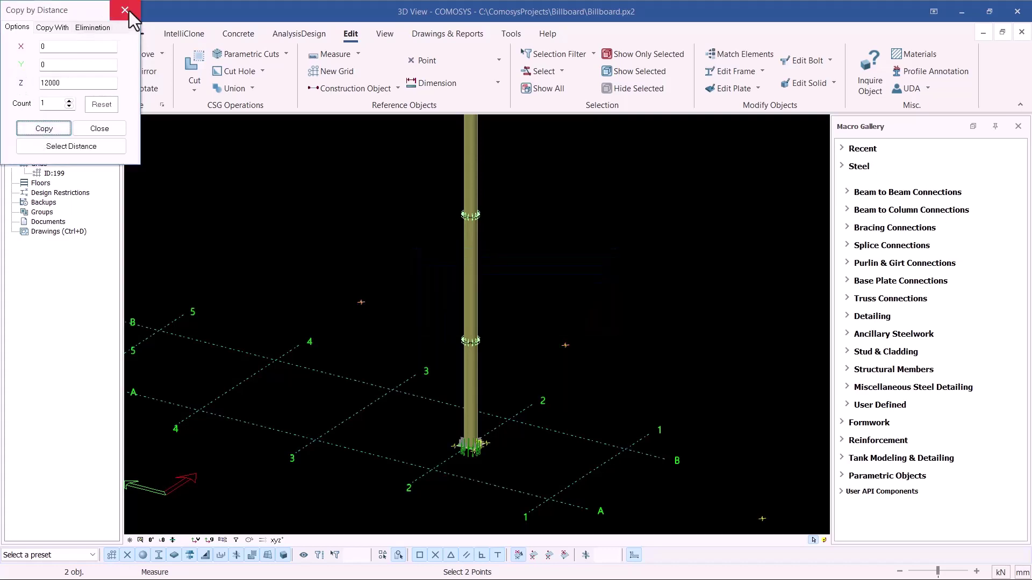
{"action": "key", "text": "Escape"}
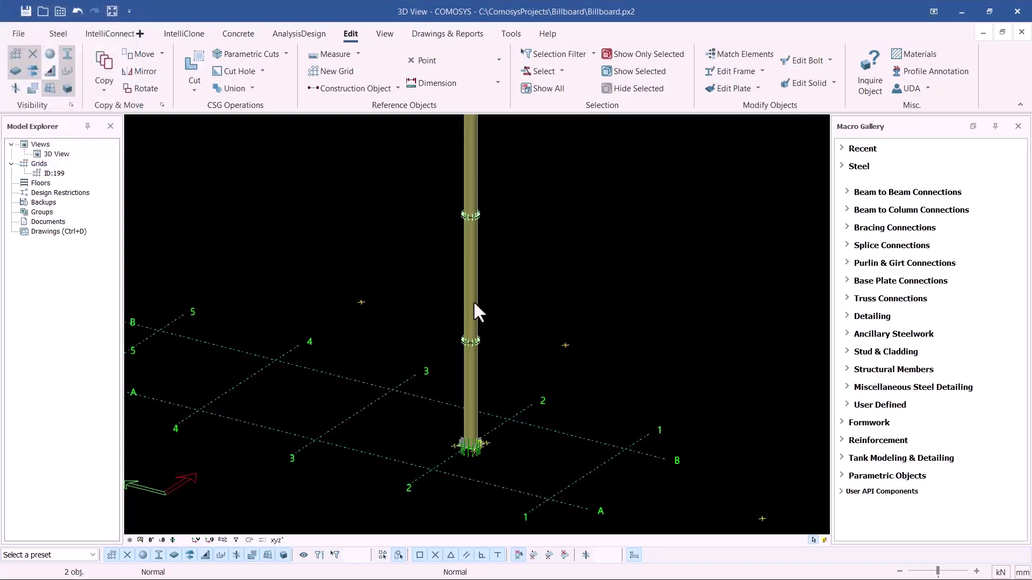
- Model a vertical beam from the lower node to the upper node on the side of the pole towards grid line 4
{"action": "scroll", "coordinate": [466, 302], "scroll_direction": "down", "scroll_amount": 3}
{"action": "scroll", "coordinate": [528, 172], "scroll_direction": "up", "scroll_amount": 2}
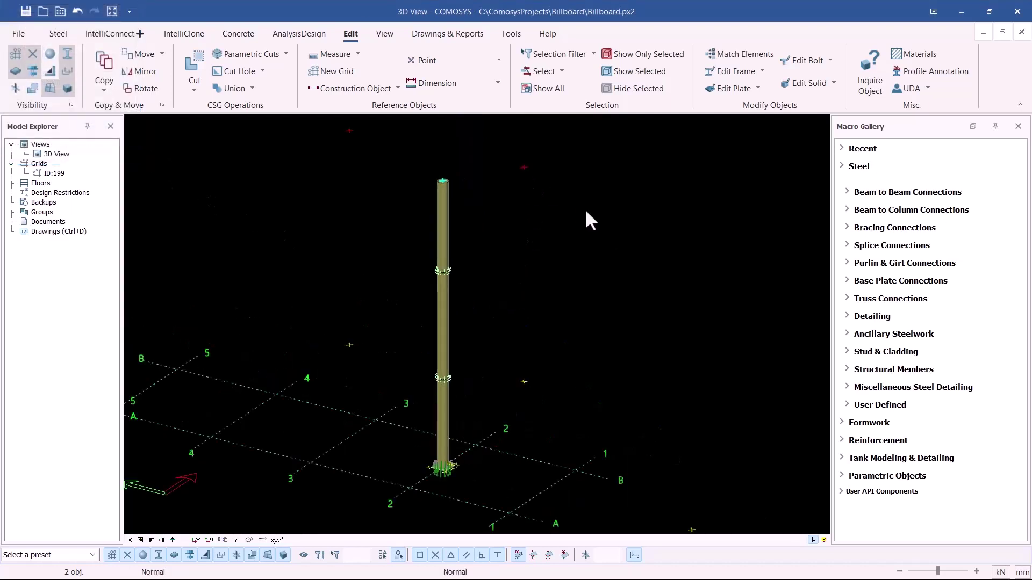
{"action": "left_click", "coordinate": [58, 34]}
{"action": "left_click", "coordinate": [143, 73]}
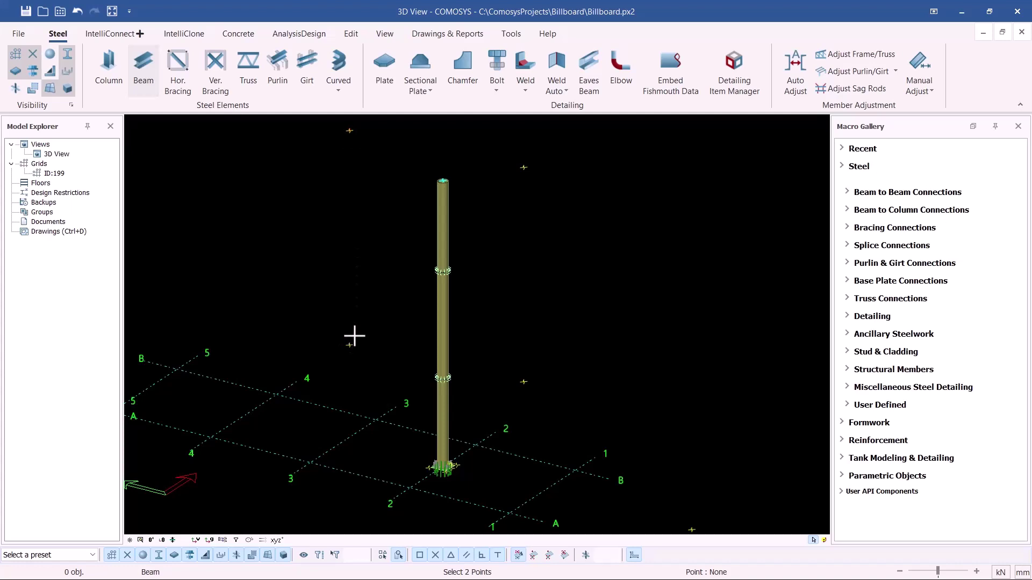
{"action": "scroll", "coordinate": [398, 236], "scroll_direction": "up", "scroll_amount": 3}
{"action": "scroll", "coordinate": [328, 387], "scroll_direction": "down", "scroll_amount": 3}
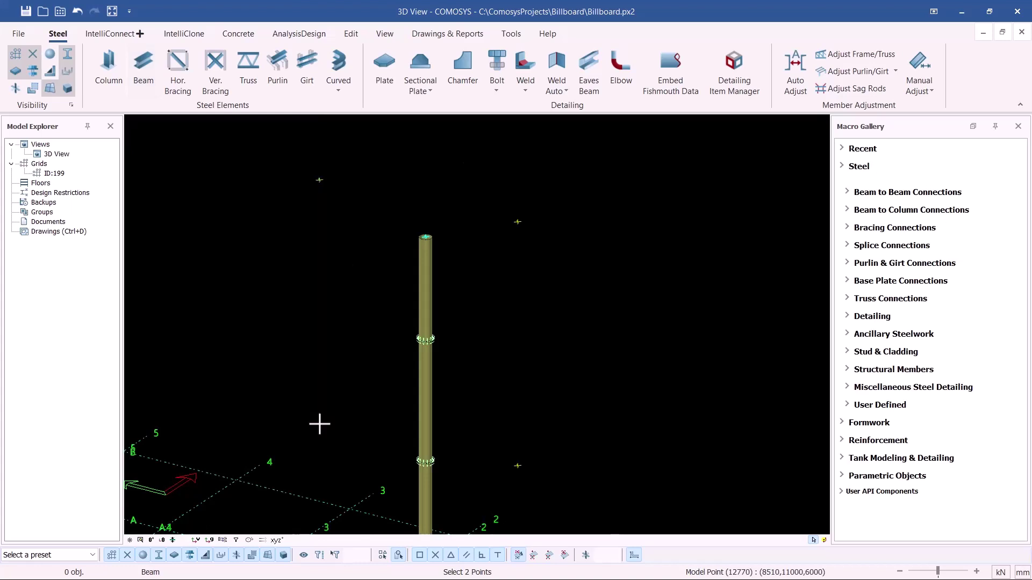
{"action": "left_click", "coordinate": [319, 424]}
{"action": "scroll", "coordinate": [331, 185], "scroll_direction": "up", "scroll_amount": 5}
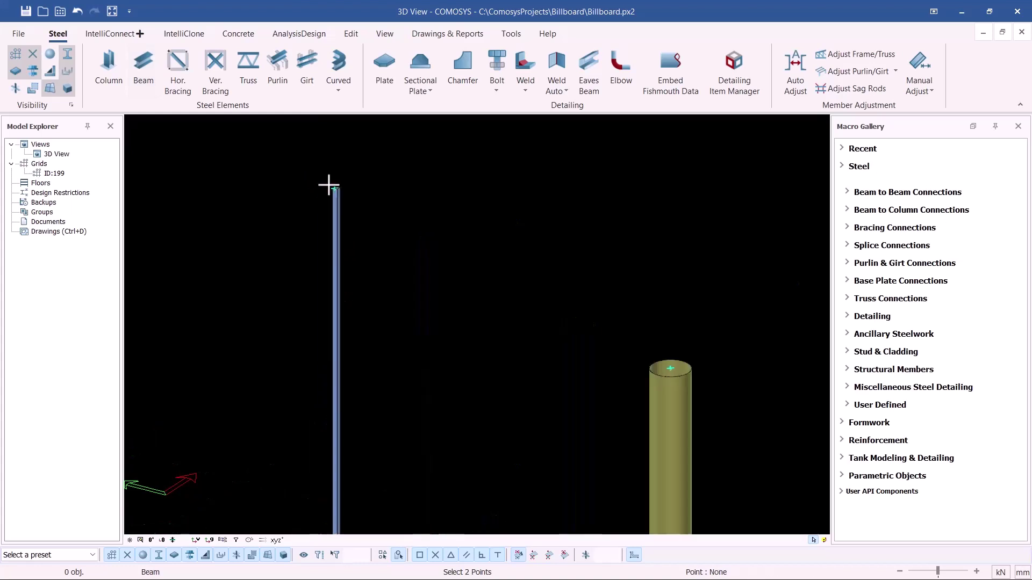
{"action": "right_click", "coordinate": [414, 169]}
{"action": "left_click", "coordinate": [452, 172]}
- Select the new vertical beam and examine its orientation and its lower end at the node
{"action": "left_click", "coordinate": [349, 212]}
{"action": "middle_click_drag", "start_coordinate": [348, 212], "coordinate": [390, 227]}
{"action": "scroll", "coordinate": [349, 205], "scroll_direction": "down", "scroll_amount": 10}
{"action": "scroll", "coordinate": [319, 290], "scroll_direction": "up", "scroll_amount": 10}
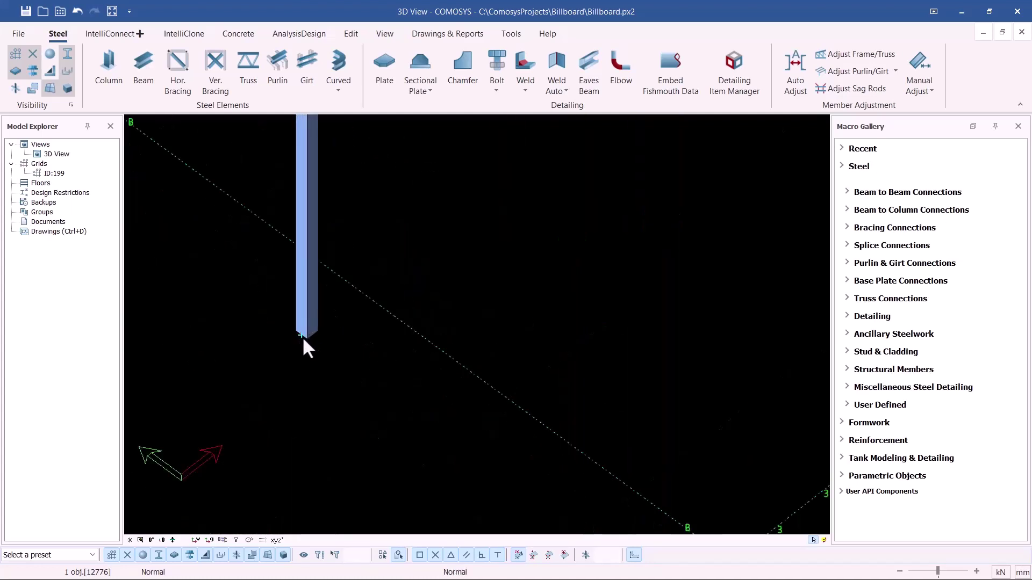
{"action": "scroll", "coordinate": [302, 250], "scroll_direction": "down", "scroll_amount": 4}
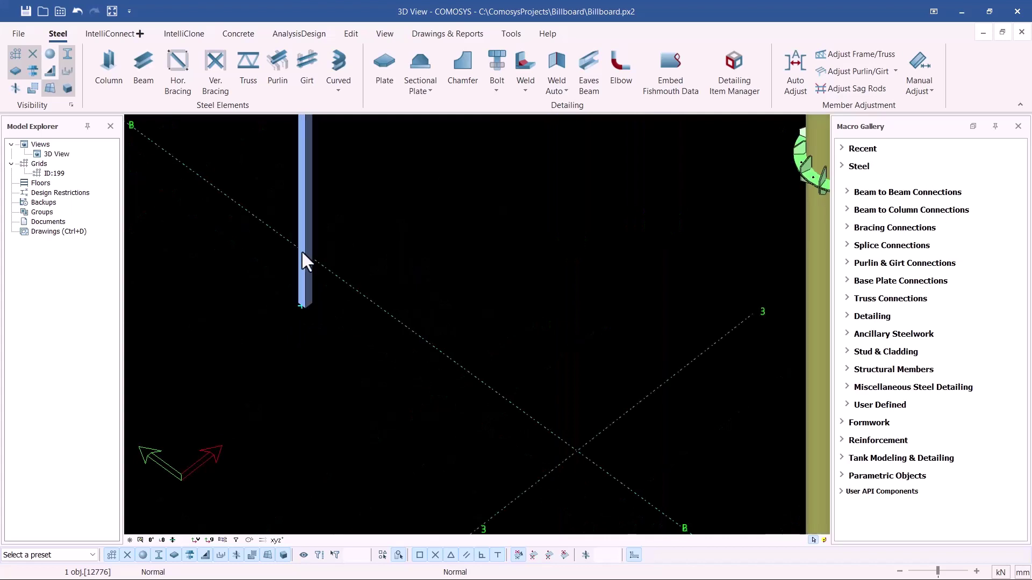
{"action": "scroll", "coordinate": [317, 239], "scroll_direction": "down", "scroll_amount": 2}
{"action": "scroll", "coordinate": [339, 232], "scroll_direction": "down", "scroll_amount": 2}
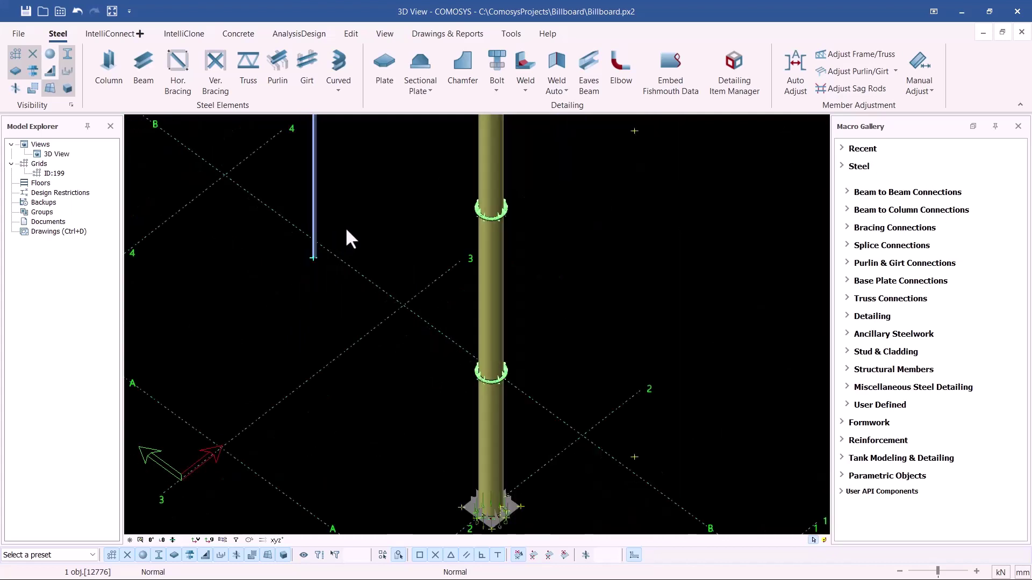